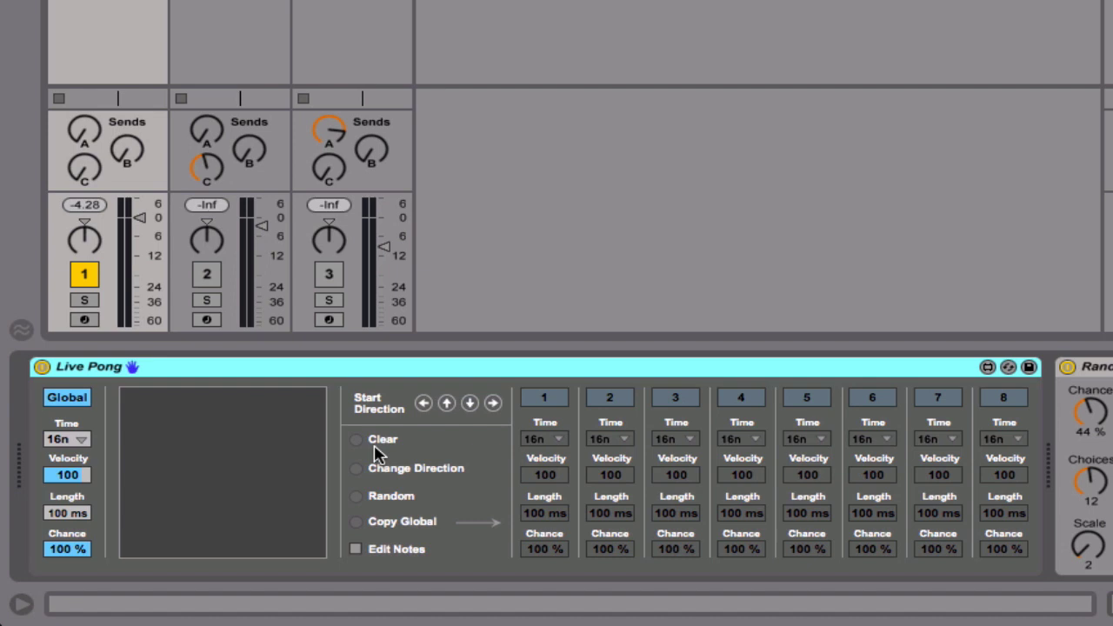
# Step: Launch a bouncing ball in the Live Pong pad and bypass the Random device
pyautogui.hscroll(5, 376, 454)
pyautogui.hscroll(-3, 375, 454)
pyautogui.hscroll(3, 376, 454)
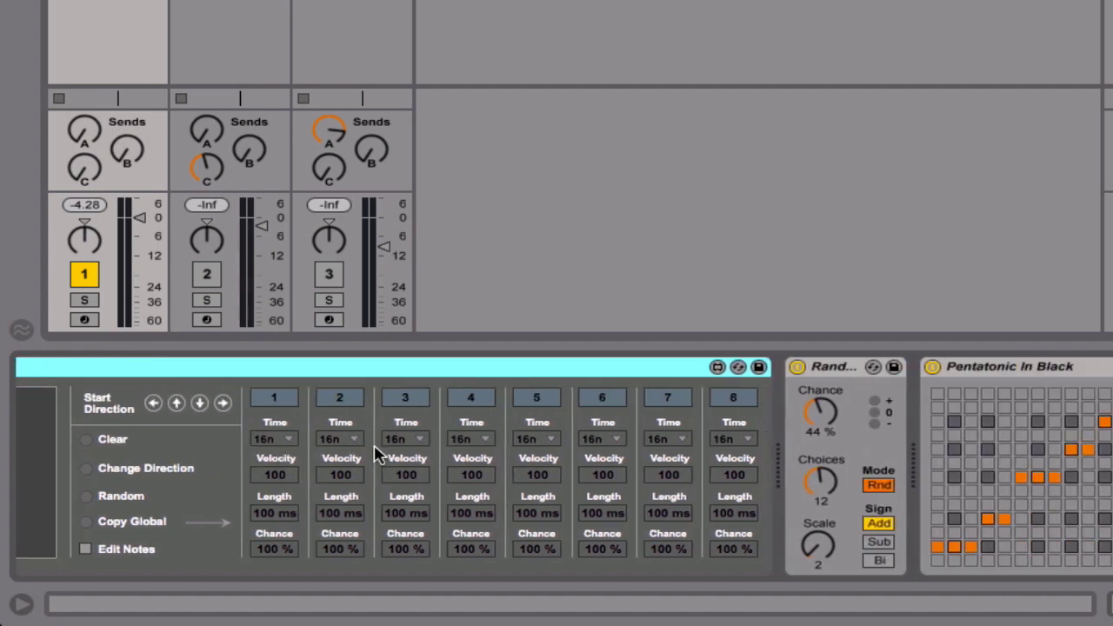
pyautogui.hscroll(-5, 565, 452)
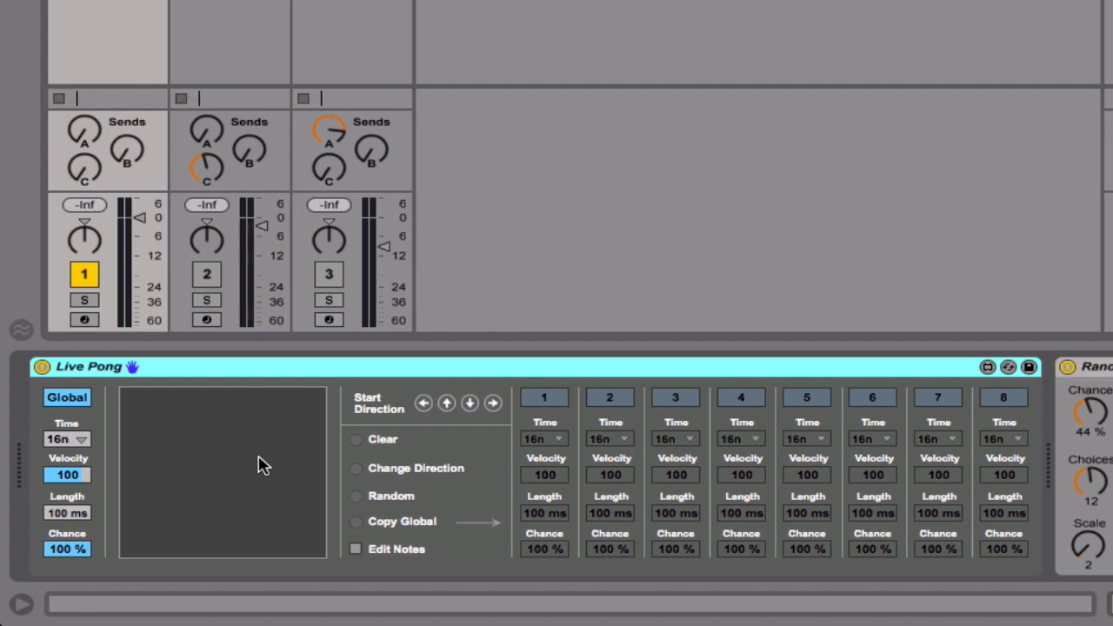
pyautogui.click(153, 451)
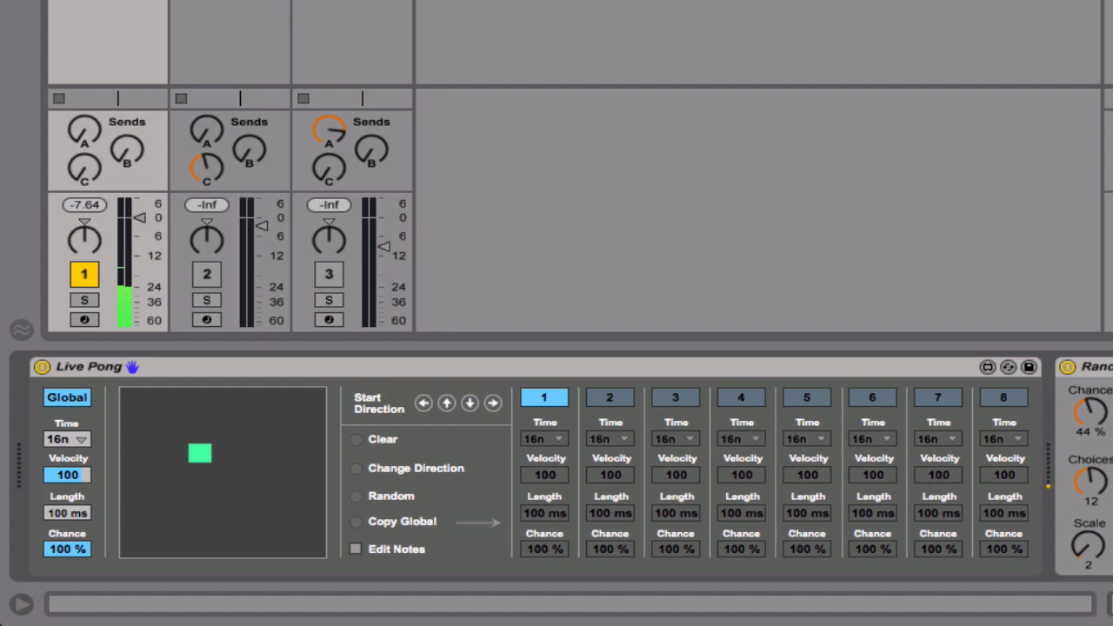
pyautogui.click(1068, 367)
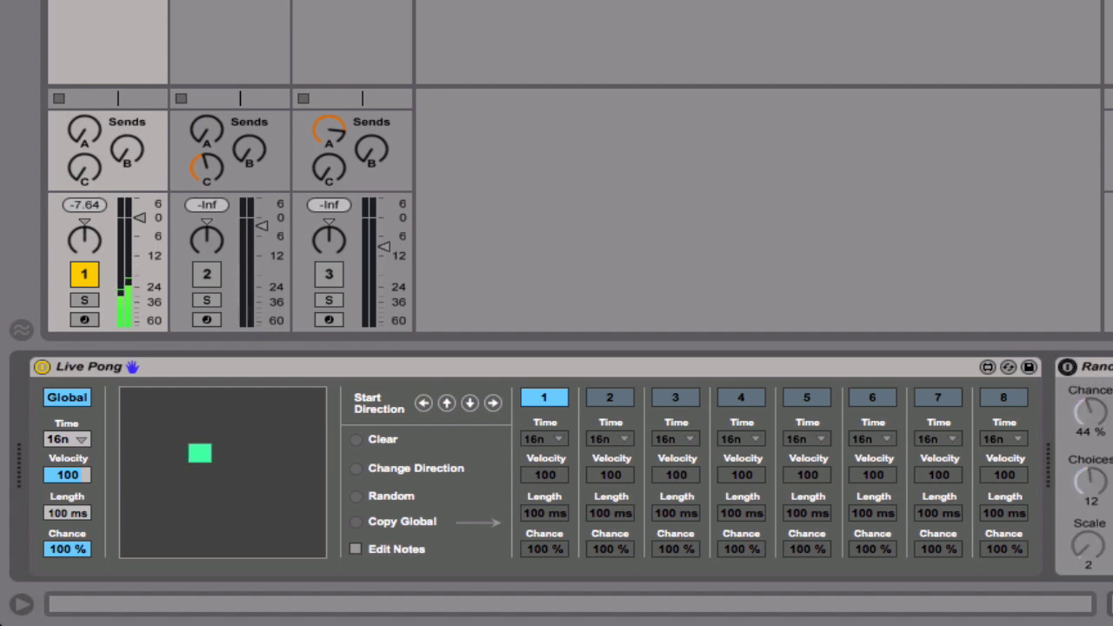
# Step: Add orange and pink balls to the pad, then clear all the balls
pyautogui.click(142, 453)
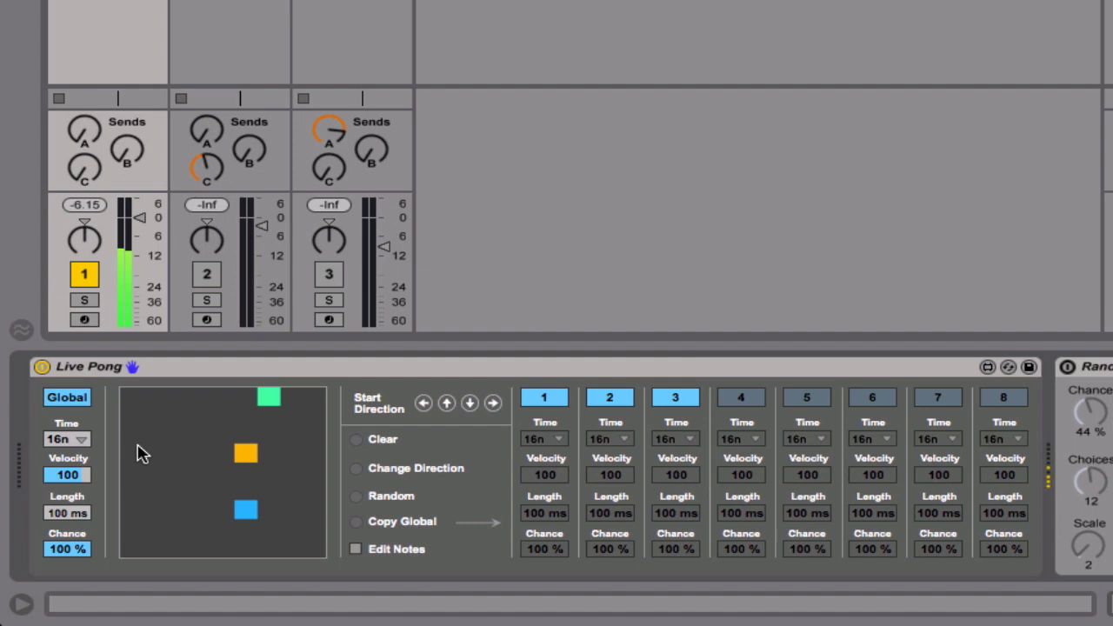
pyautogui.click(142, 453)
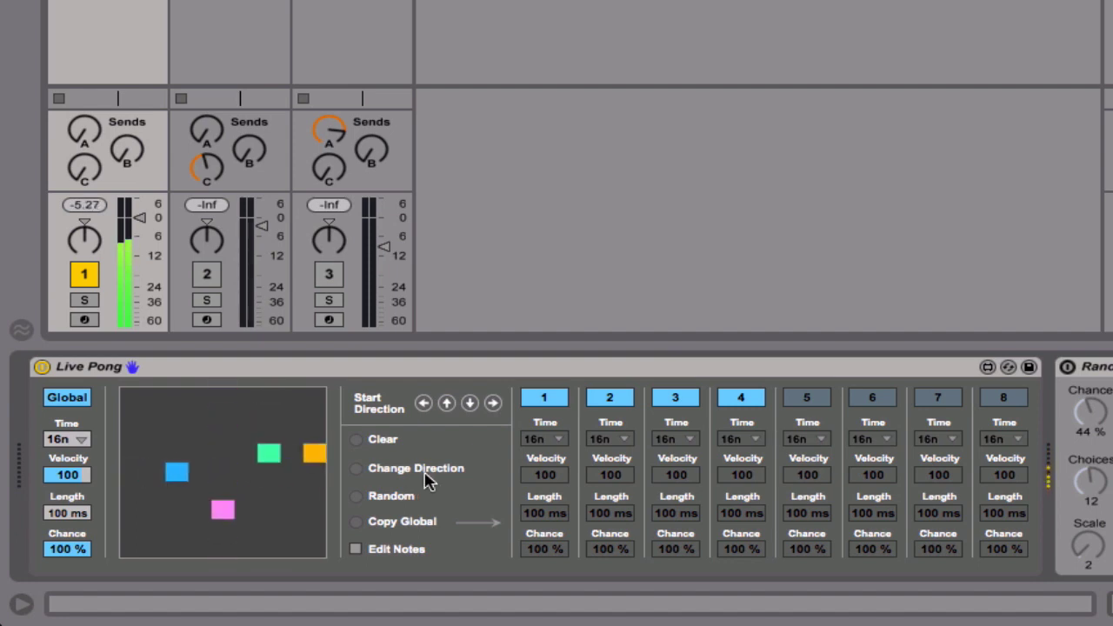
pyautogui.click(361, 441)
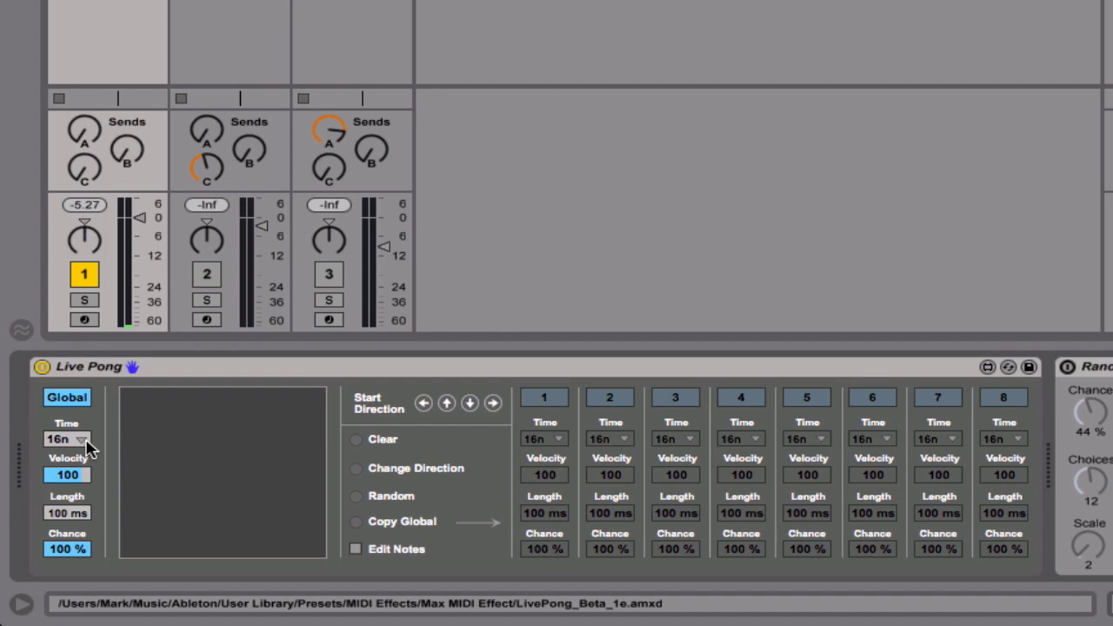
# Step: Launch a ball, then try 32n and 4n as Live Pong's global note time
pyautogui.click(130, 467)
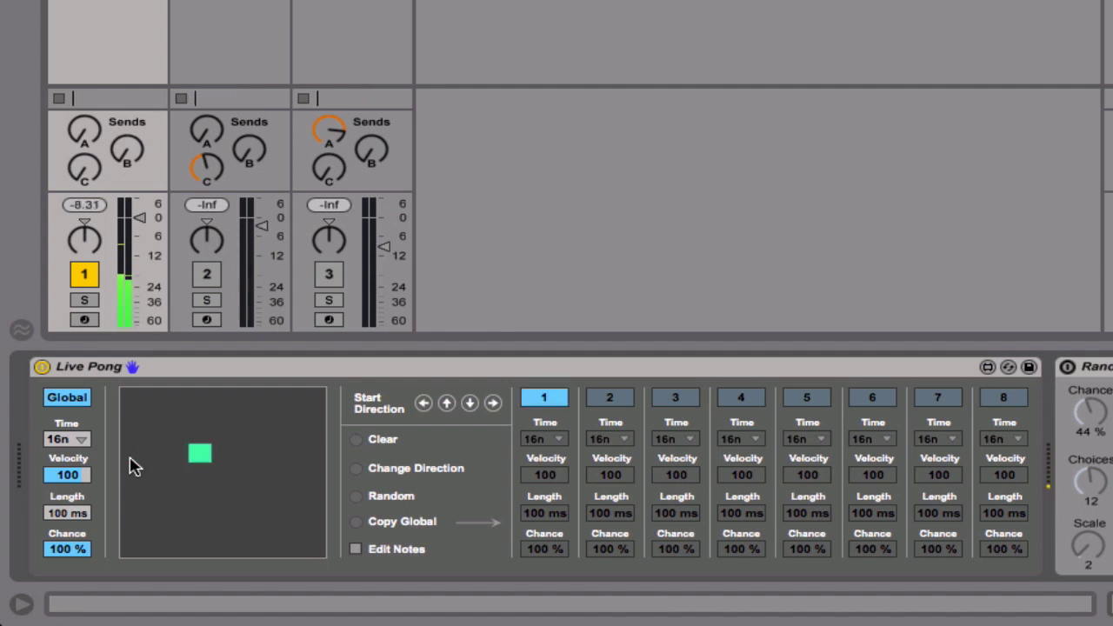
pyautogui.click(131, 466)
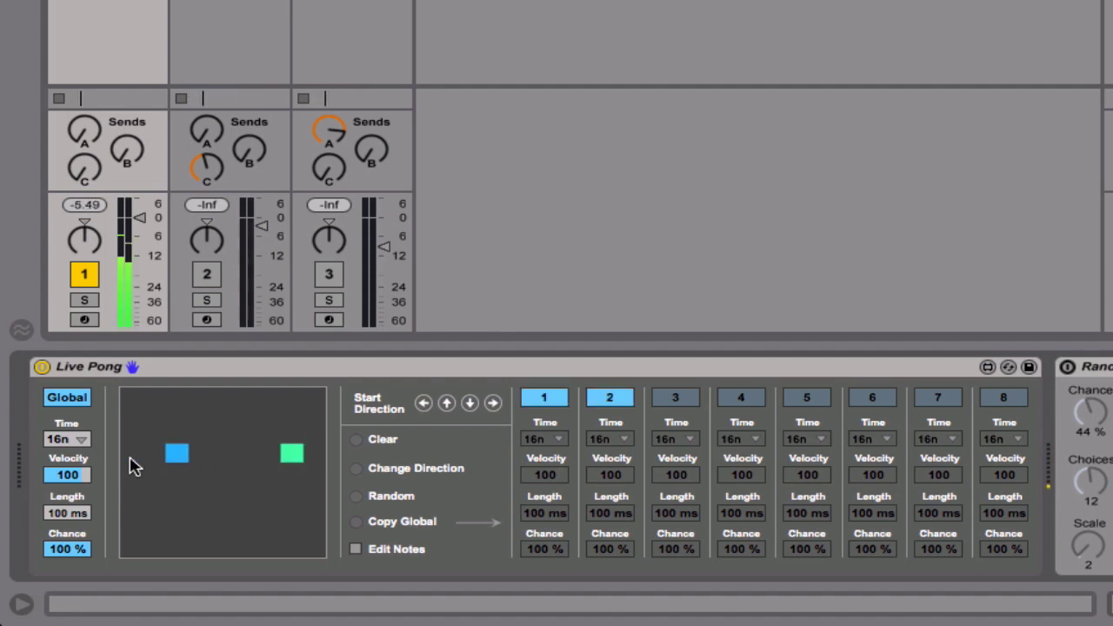
pyautogui.click(77, 439)
pyautogui.click(76, 398)
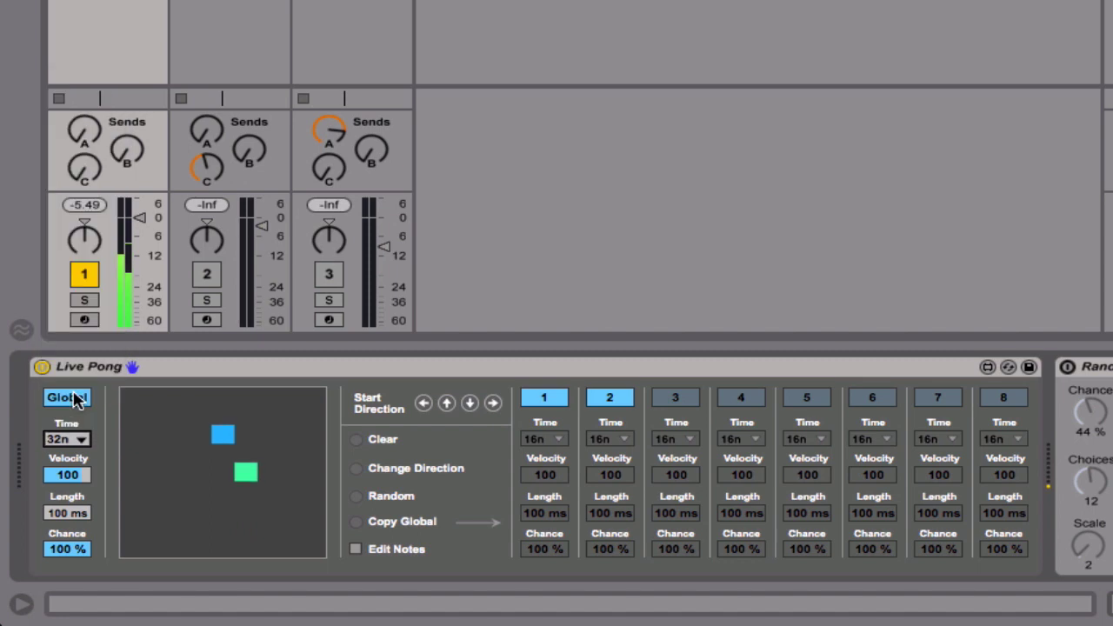
pyautogui.click(76, 439)
pyautogui.click(61, 224)
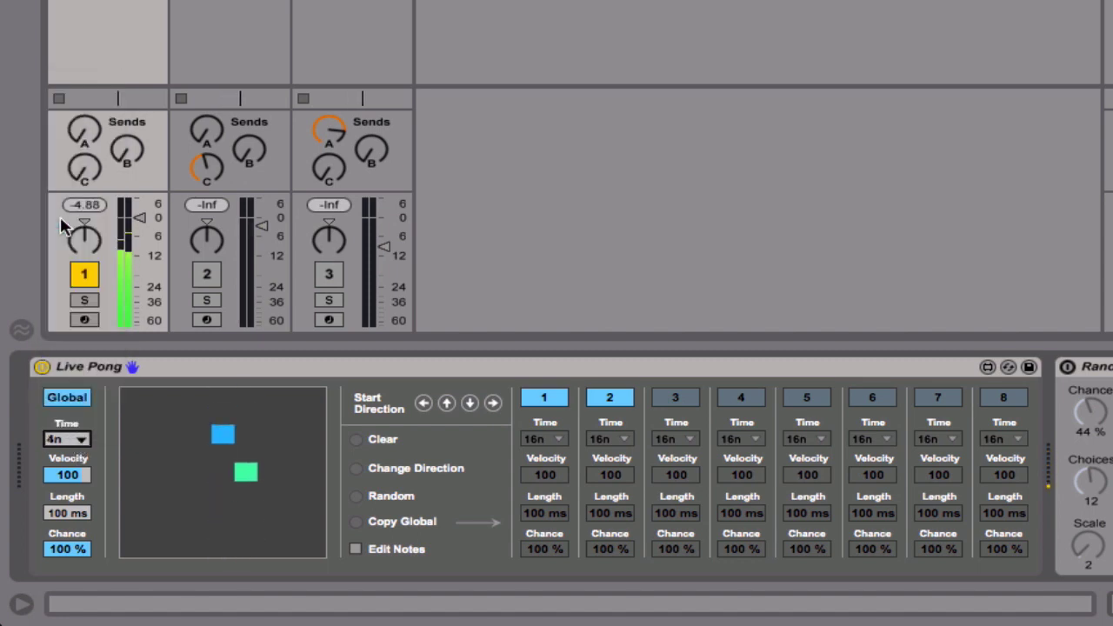
# Step: Set the global note time back to 16n, clear the pad and launch a fresh ball
pyautogui.click(78, 439)
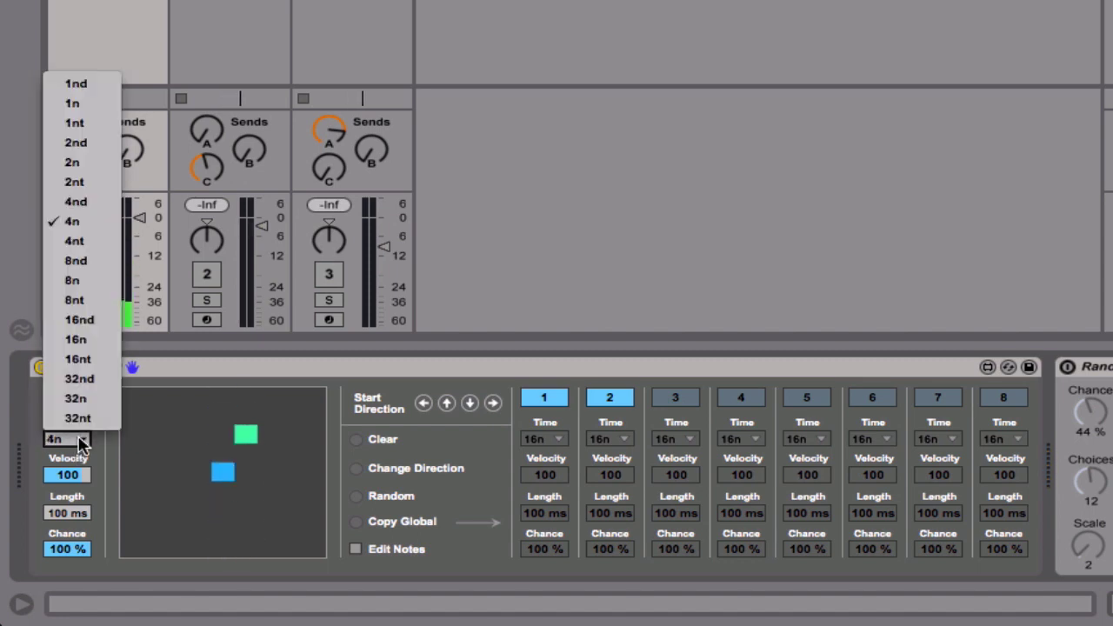
pyautogui.click(76, 346)
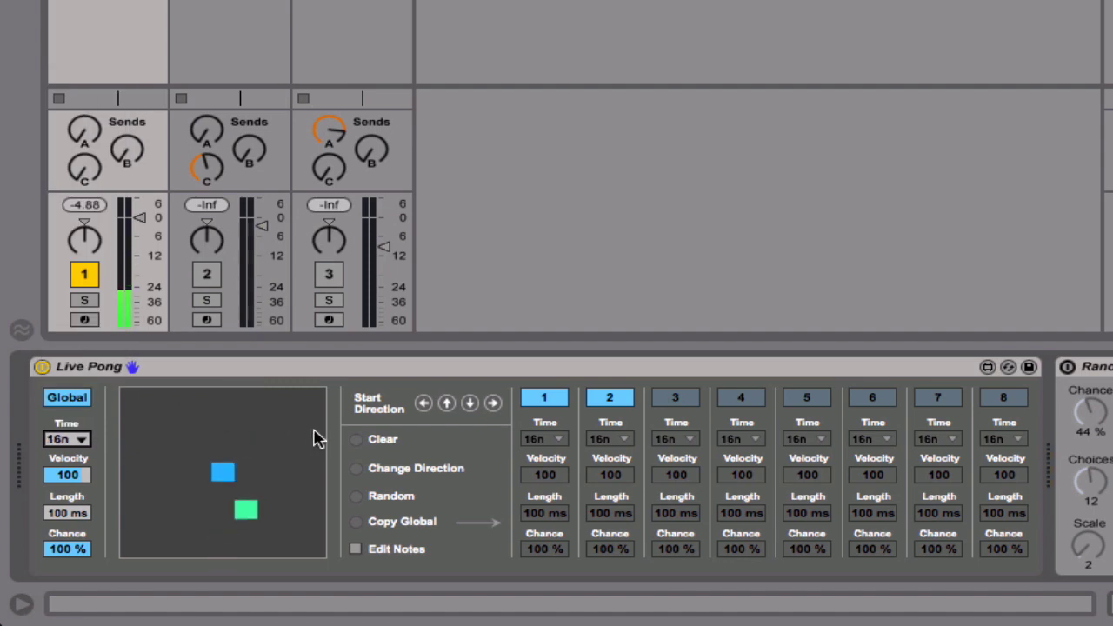
pyautogui.click(360, 441)
pyautogui.click(218, 465)
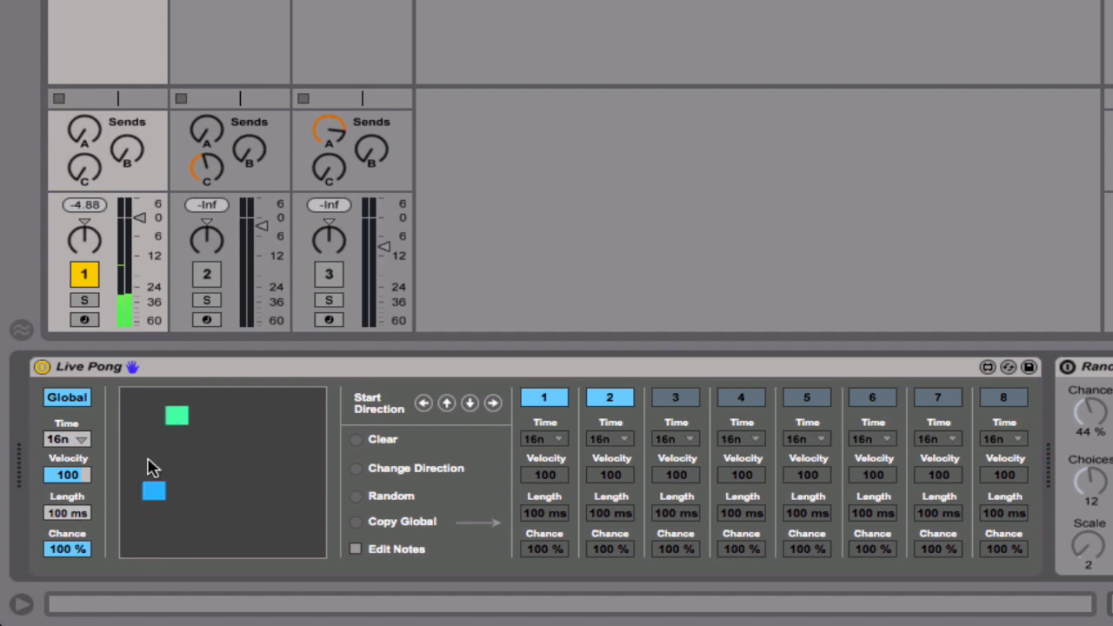
# Step: Add an orange third ball and drag the global Chance down to 0% then up to 70%
pyautogui.click(222, 460)
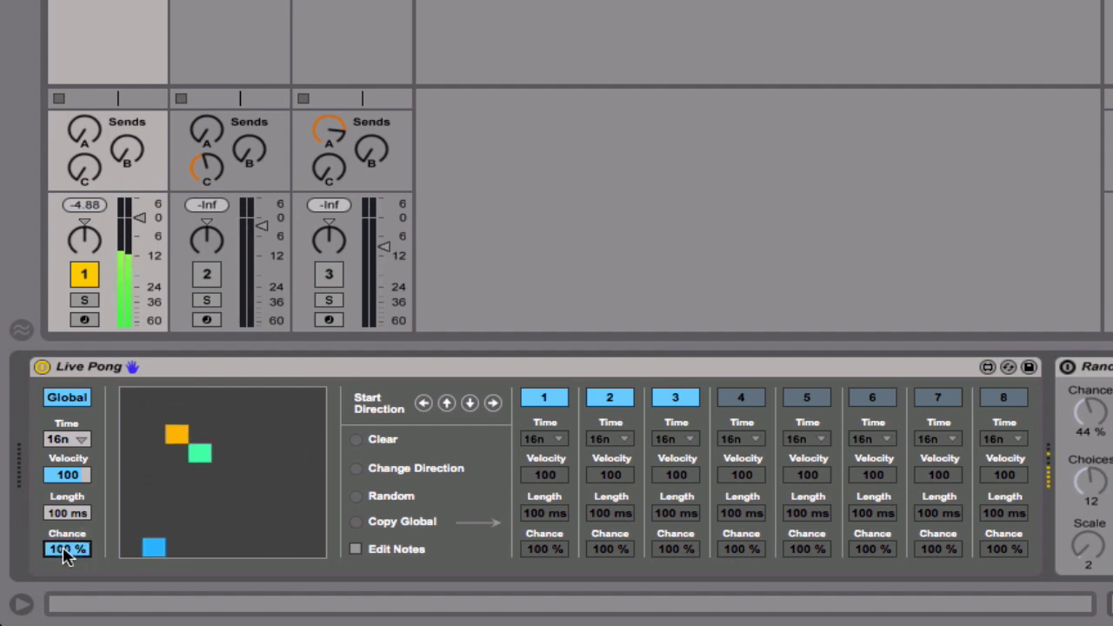
pyautogui.moveTo(70, 548); pyautogui.dragTo(67, 555)
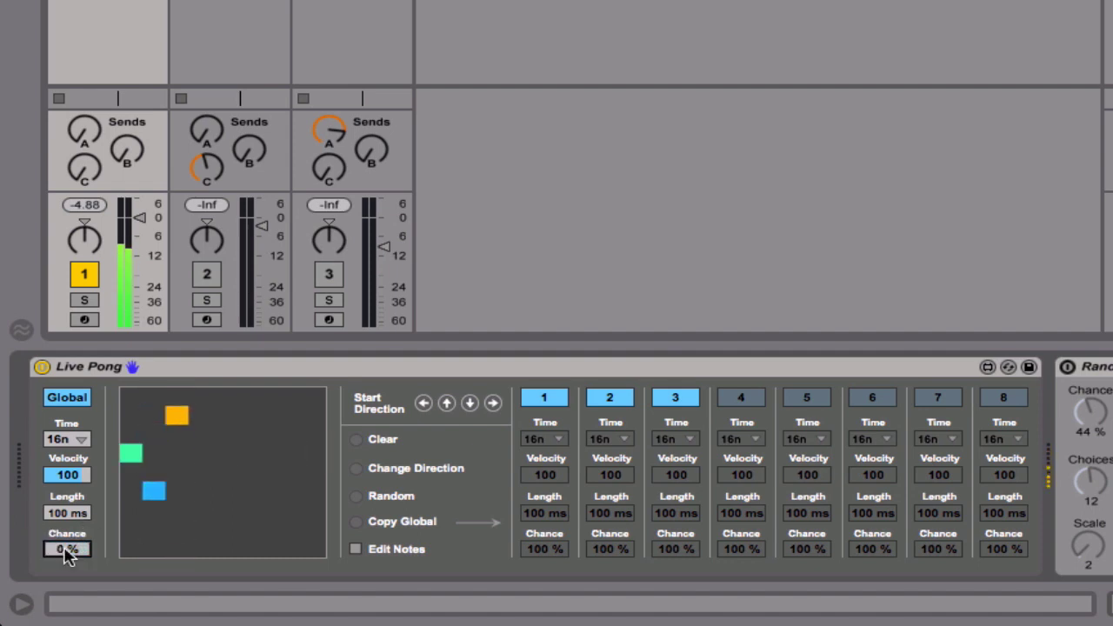
pyautogui.moveTo(68, 554)
pyautogui.mouseDown()
pyautogui.moveTo(68, 513)
pyautogui.moveTo(68, 557)
pyautogui.mouseUp()
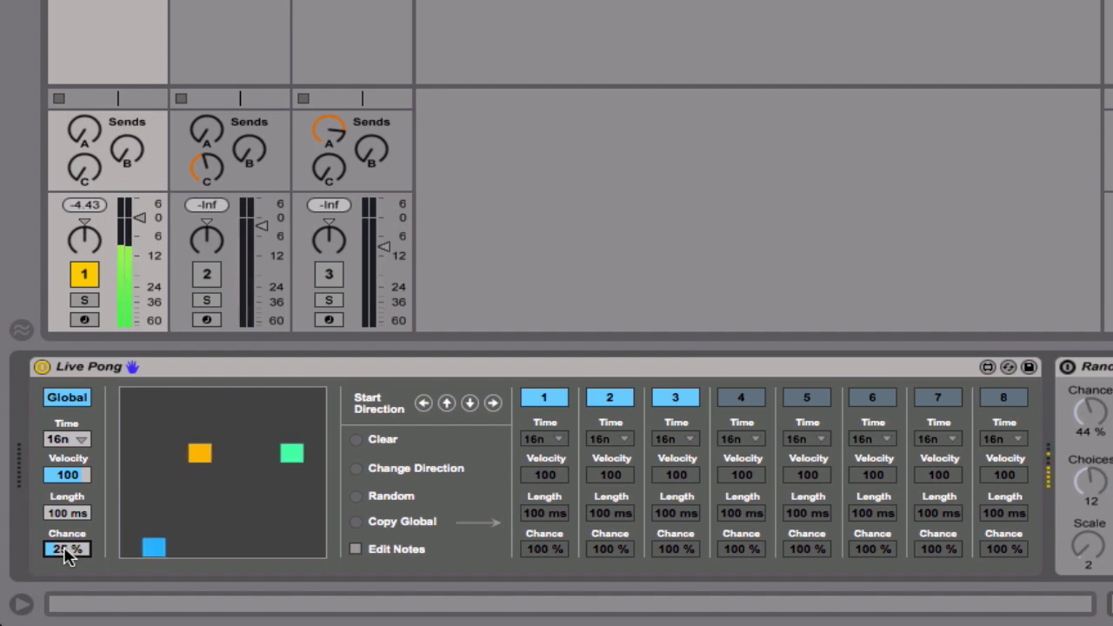
pyautogui.moveTo(67, 555)
pyautogui.mouseDown()
pyautogui.moveTo(68, 530)
pyautogui.moveTo(68, 554)
pyautogui.mouseUp()
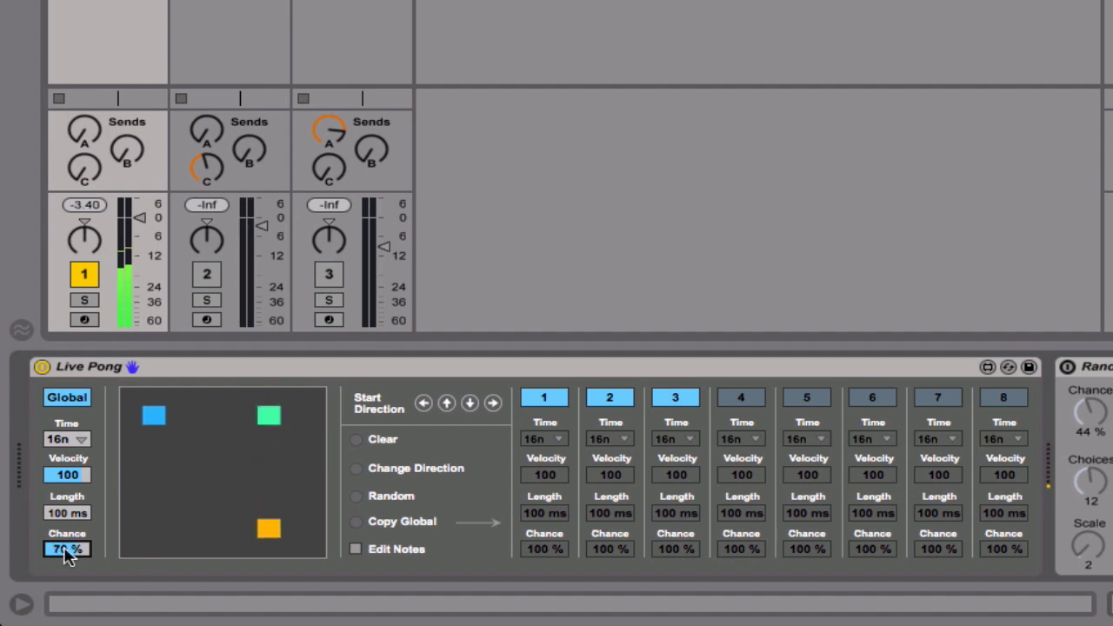
# Step: Use Live Pong's Random button to scatter the three balls to new pad positions
pyautogui.click(357, 498)
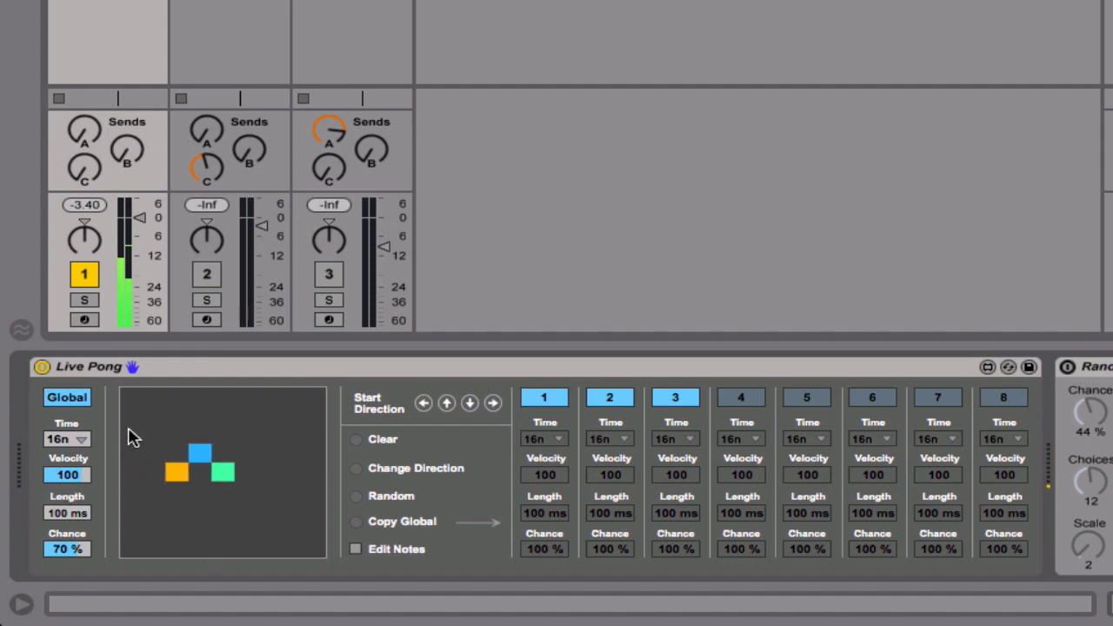
# Step: Switch Live Pong to per-cell settings and give cell 1 32n time with 40% Chance
pyautogui.click(69, 402)
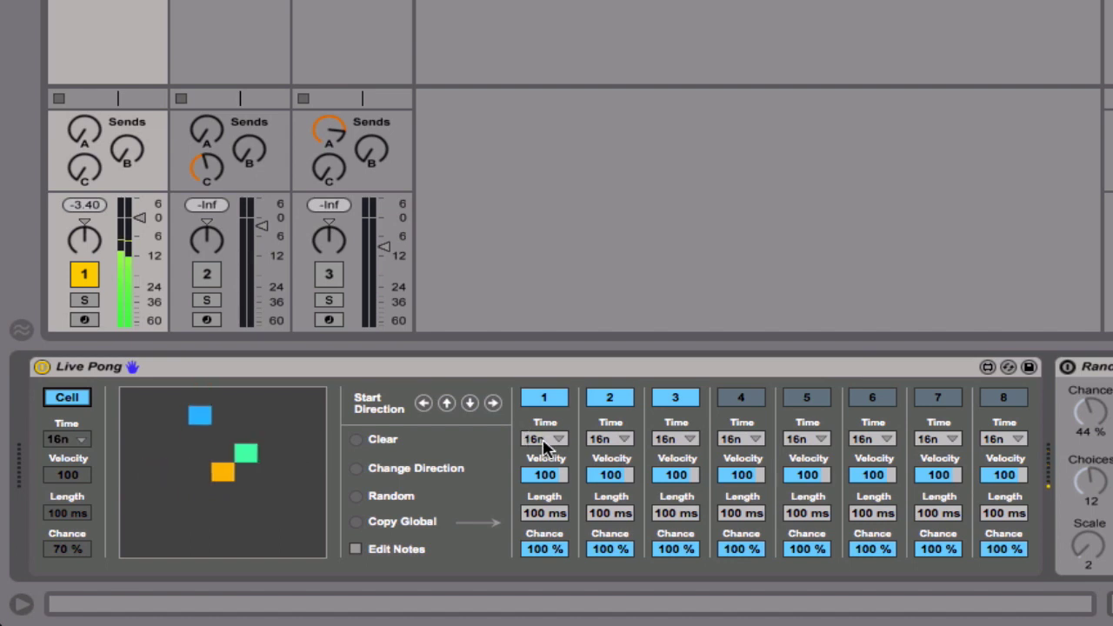
pyautogui.click(544, 441)
pyautogui.click(545, 402)
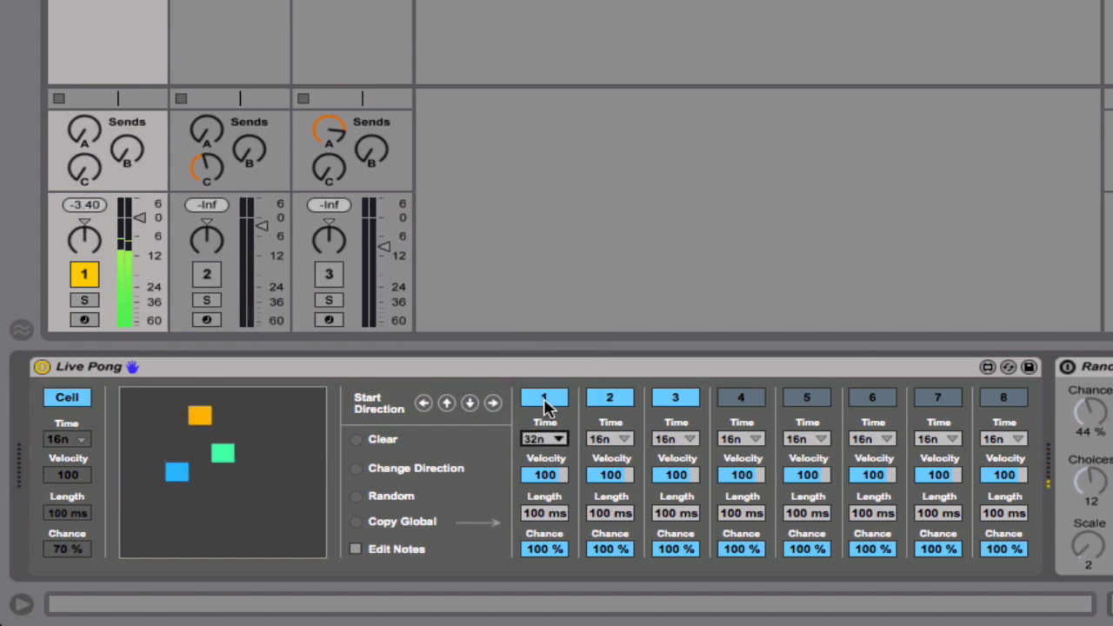
pyautogui.click(543, 552)
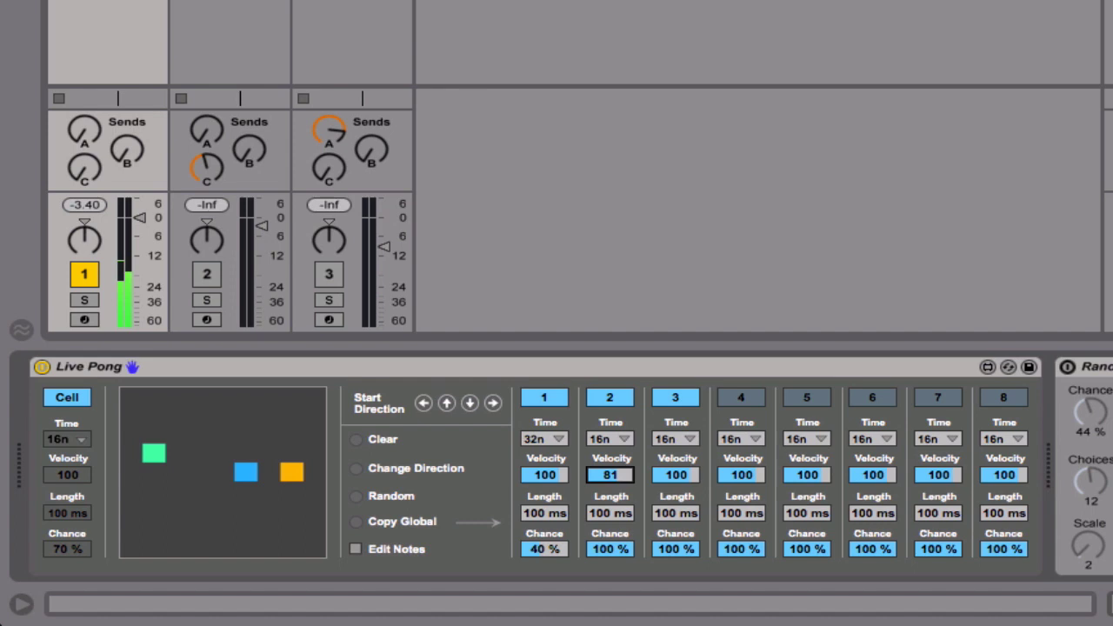
# Step: Set cell 3's note time to 4nt with 52% Chance
pyautogui.click(665, 445)
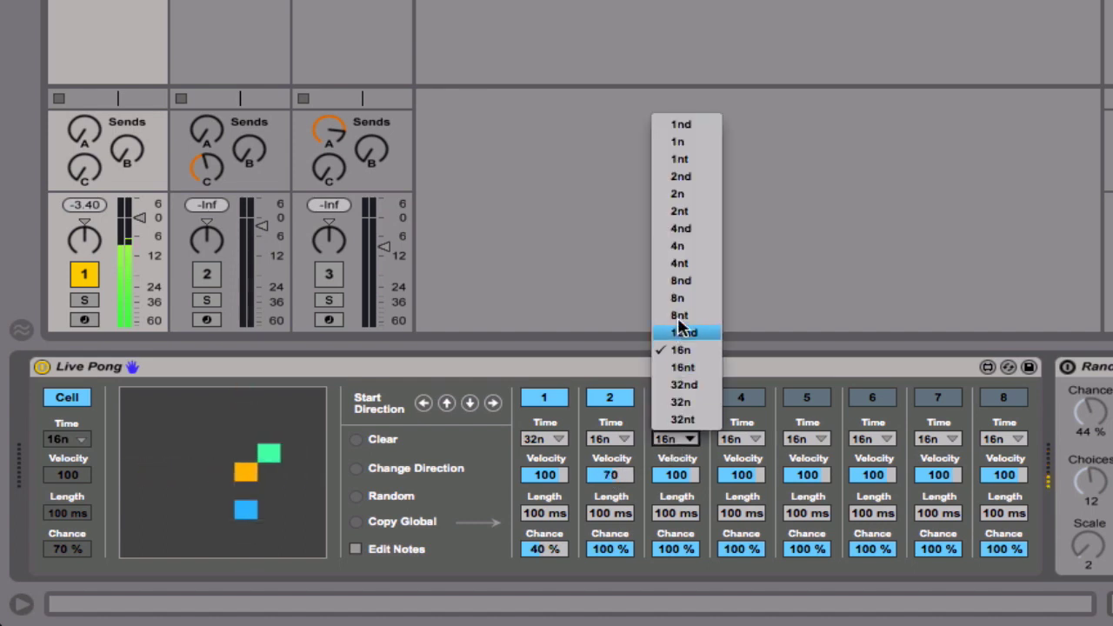
pyautogui.click(679, 263)
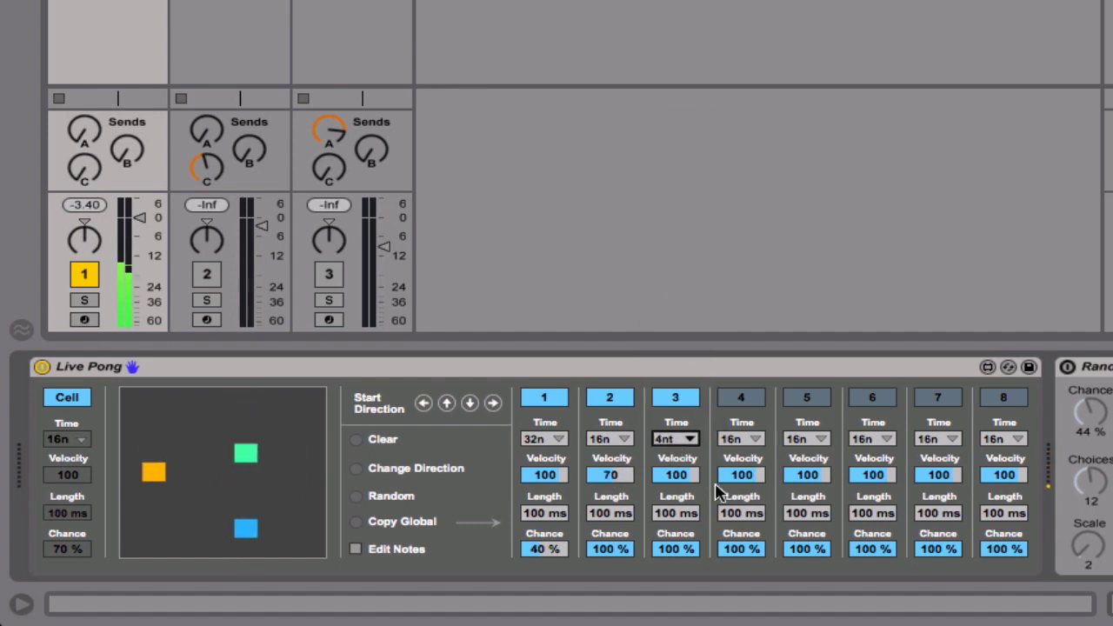
pyautogui.click(677, 549)
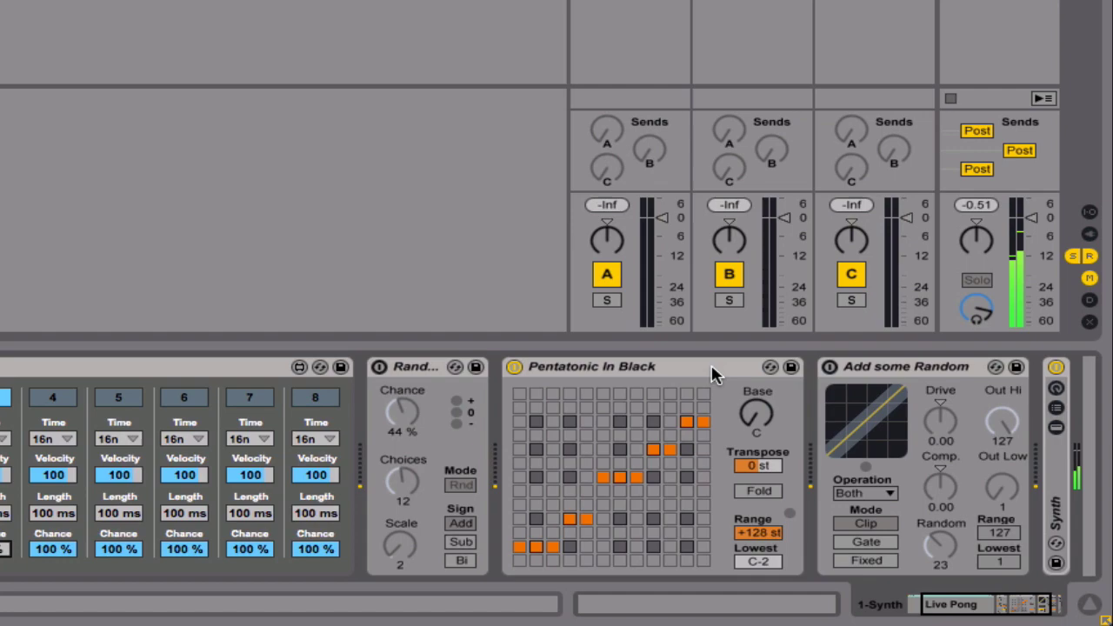
# Step: Browse the Scale presets under MIDI Effects, then hide the browser with Ctrl+Alt+B
pyautogui.hscroll(-4, 713, 374)
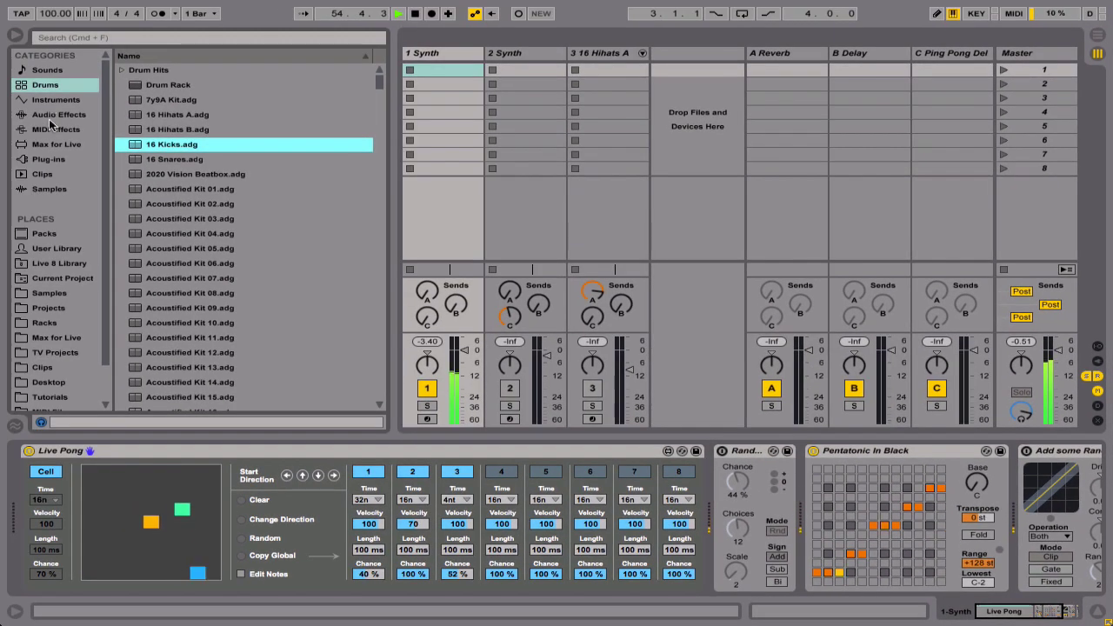
pyautogui.click(55, 128)
pyautogui.click(119, 161)
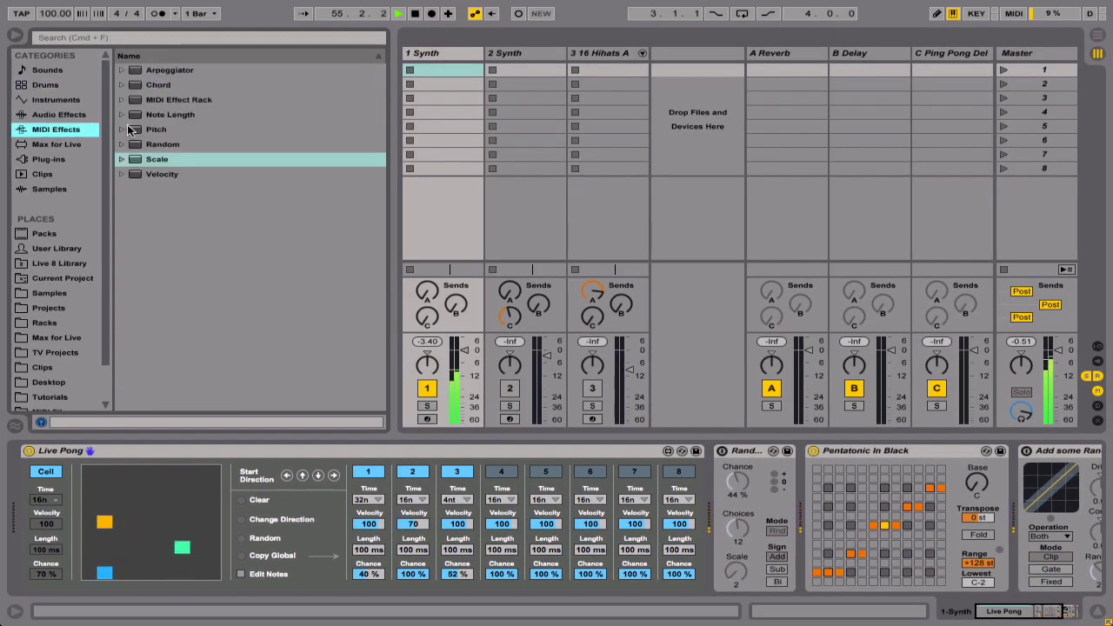
pyautogui.click(119, 161)
pyautogui.scroll(-10, 232, 230)
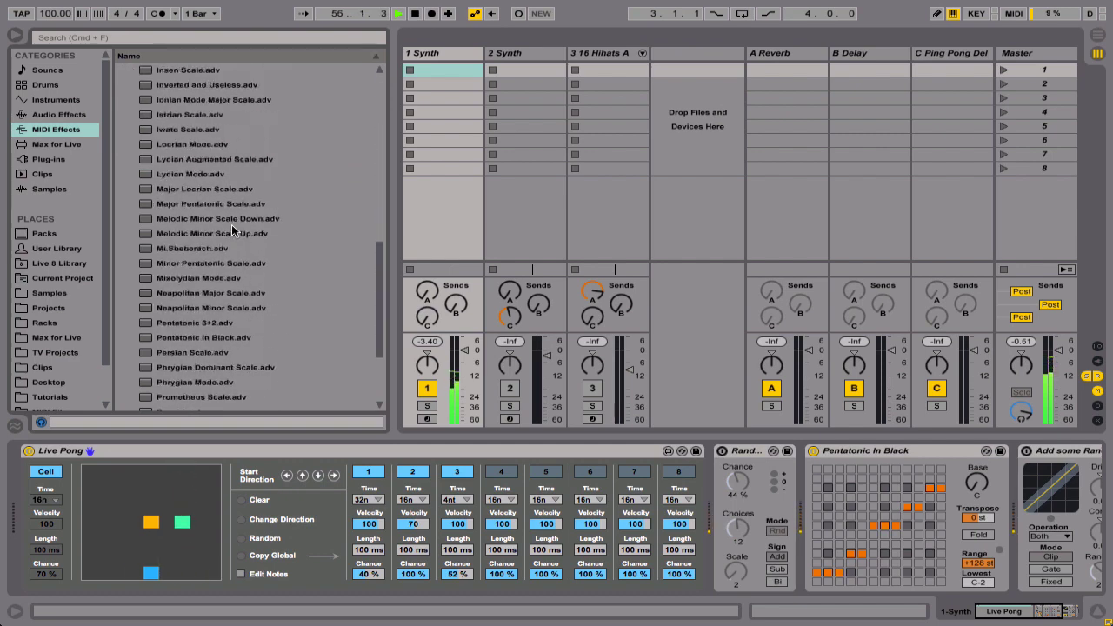
pyautogui.scroll(10, 232, 230)
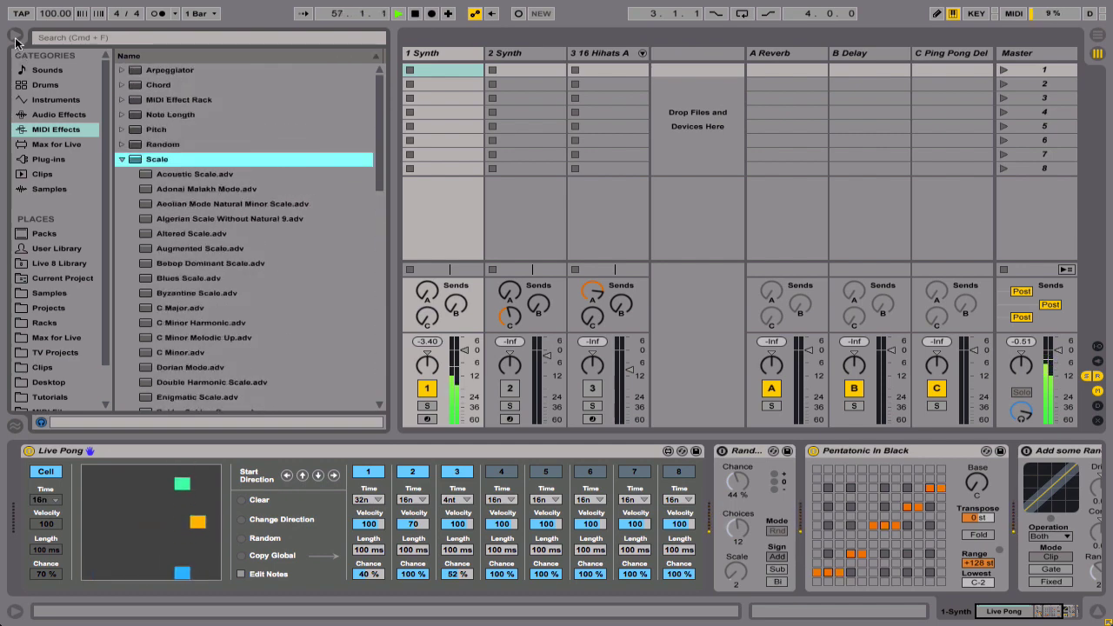
pyautogui.hotkey('ctrl', 'alt', 'b')
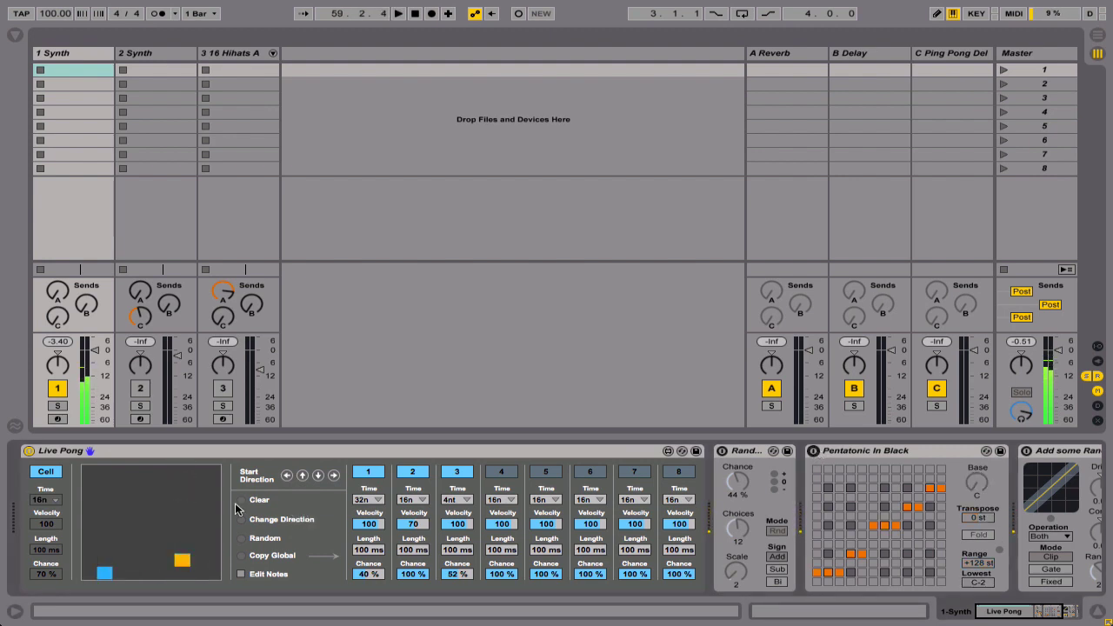
# Step: Turn on note editing and refill Live Pong's note table in order from C2 to D3
pyautogui.click(242, 576)
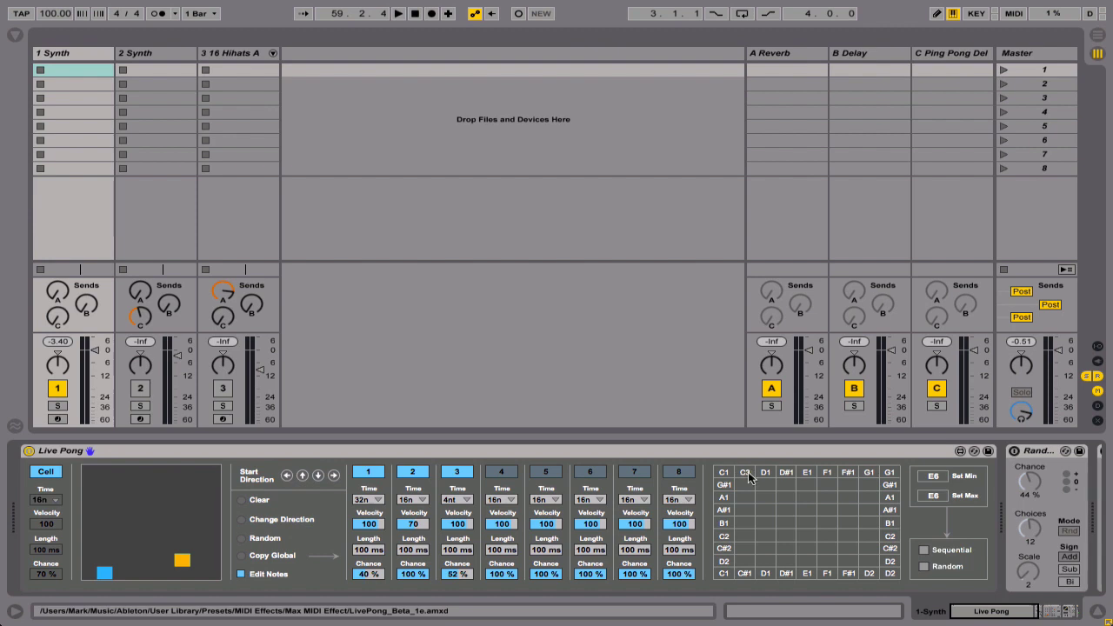
pyautogui.moveTo(931, 476); pyautogui.dragTo(935, 487)
pyautogui.click(937, 498)
pyautogui.click(925, 550)
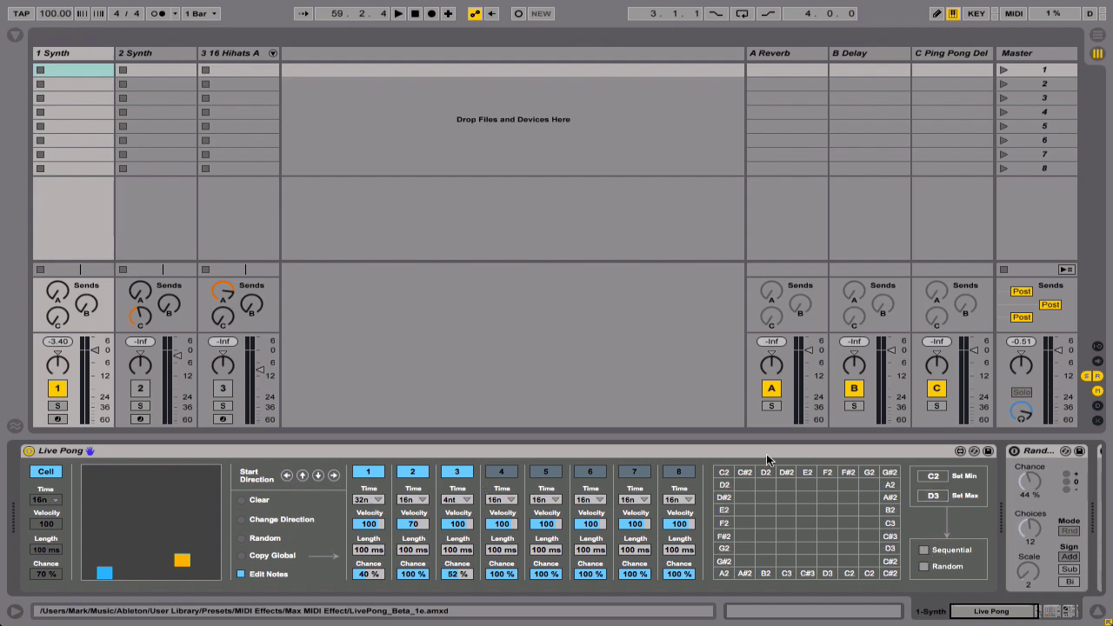
# Step: Start playback, switch on Pentatonic In Black, hide note editing and return Live Pong to Global
pyautogui.hscroll(6, 766, 454)
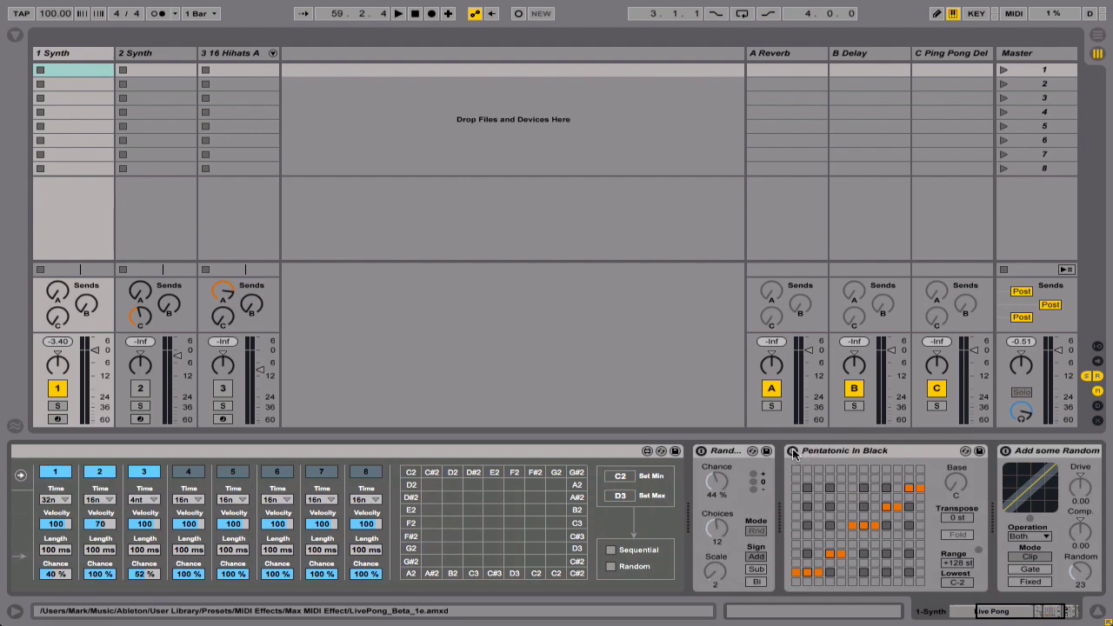
pyautogui.press('space')
pyautogui.click(793, 451)
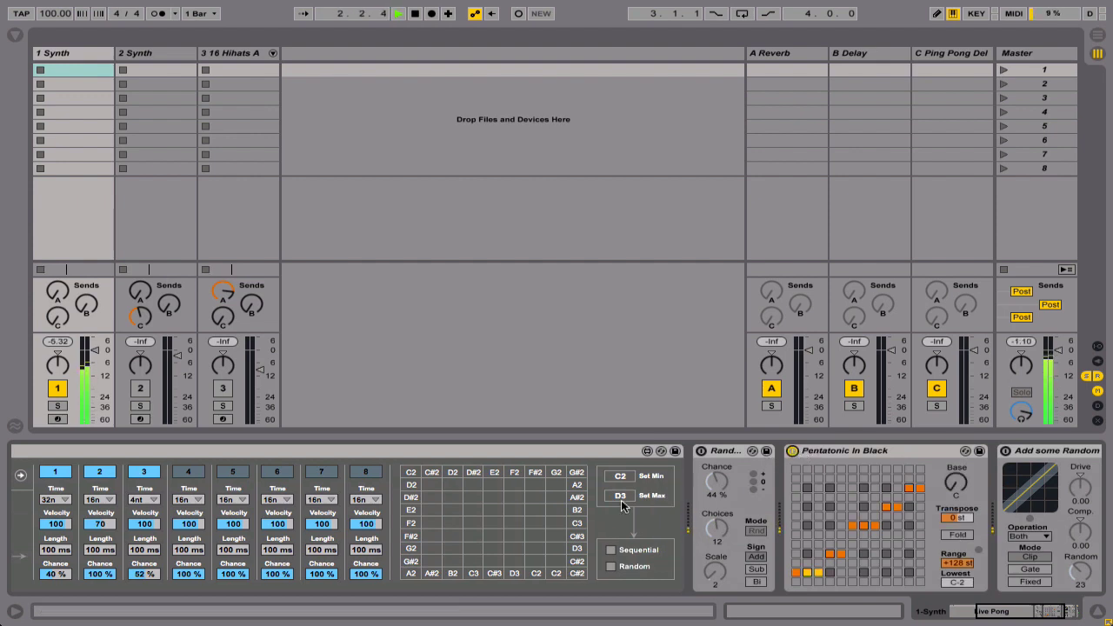
pyautogui.hscroll(-6, 622, 506)
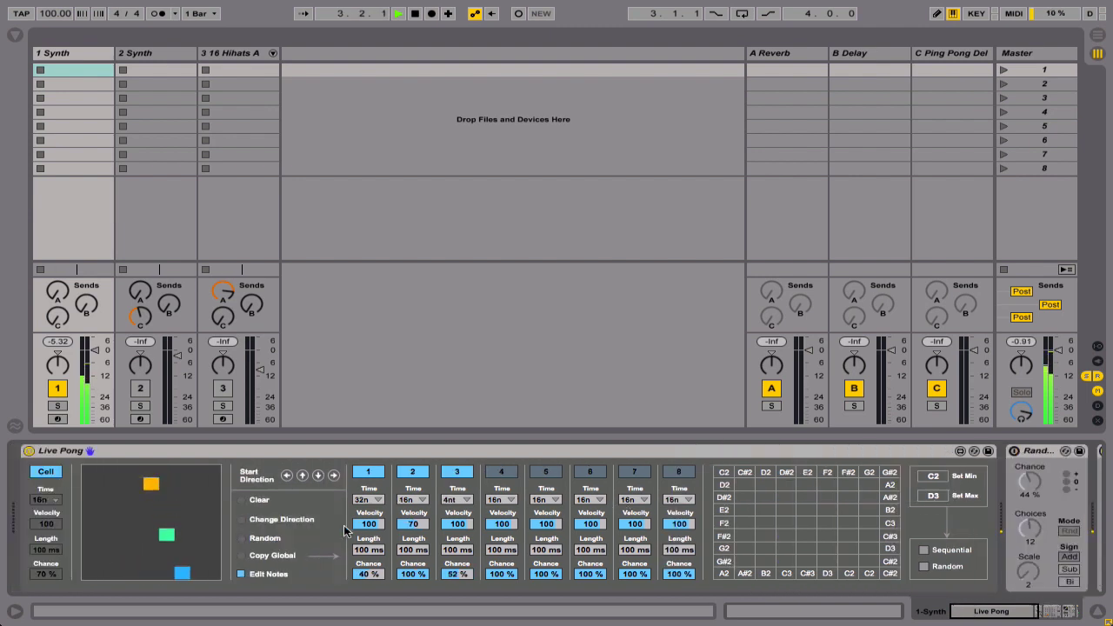
pyautogui.click(243, 575)
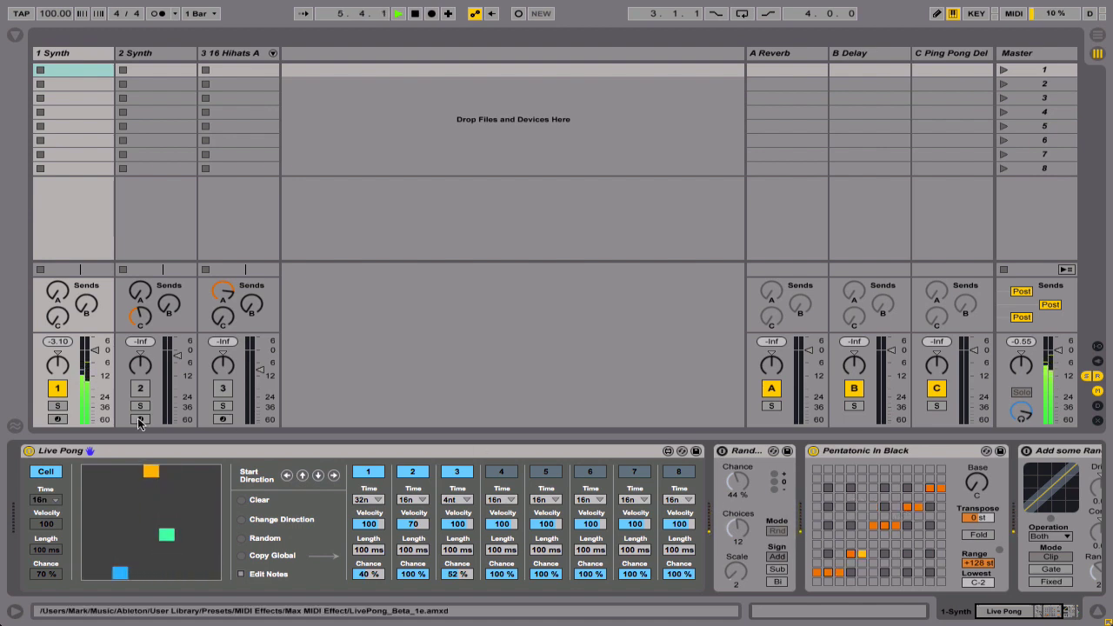
pyautogui.click(43, 475)
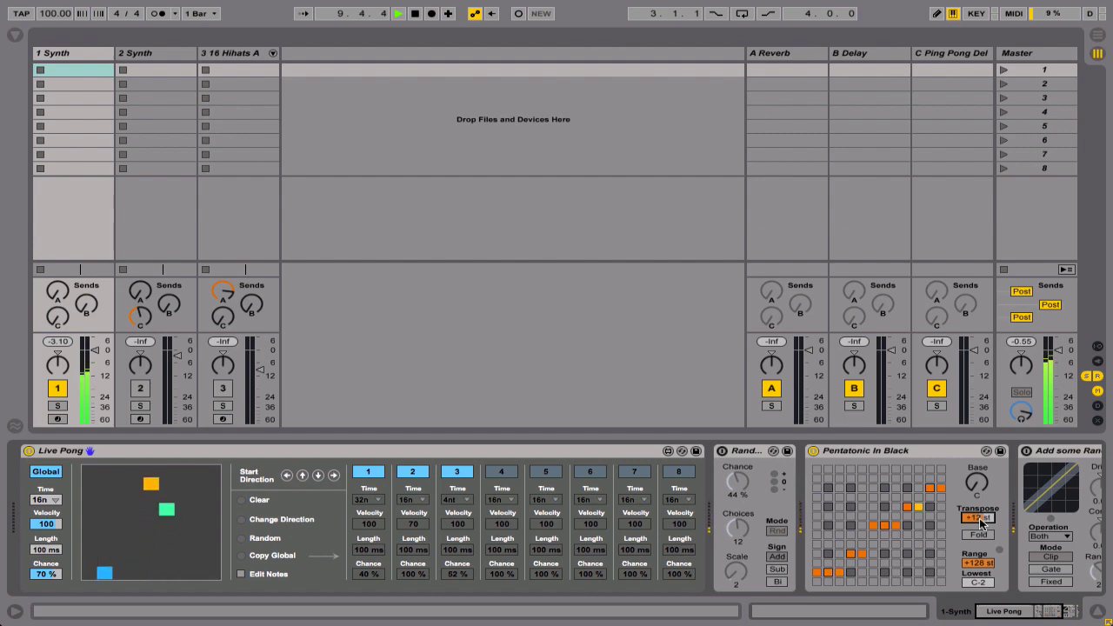
# Step: Drag Pentatonic In Black's Transpose from +12 st down to -12 st
pyautogui.moveTo(978, 518); pyautogui.dragTo(977, 557)
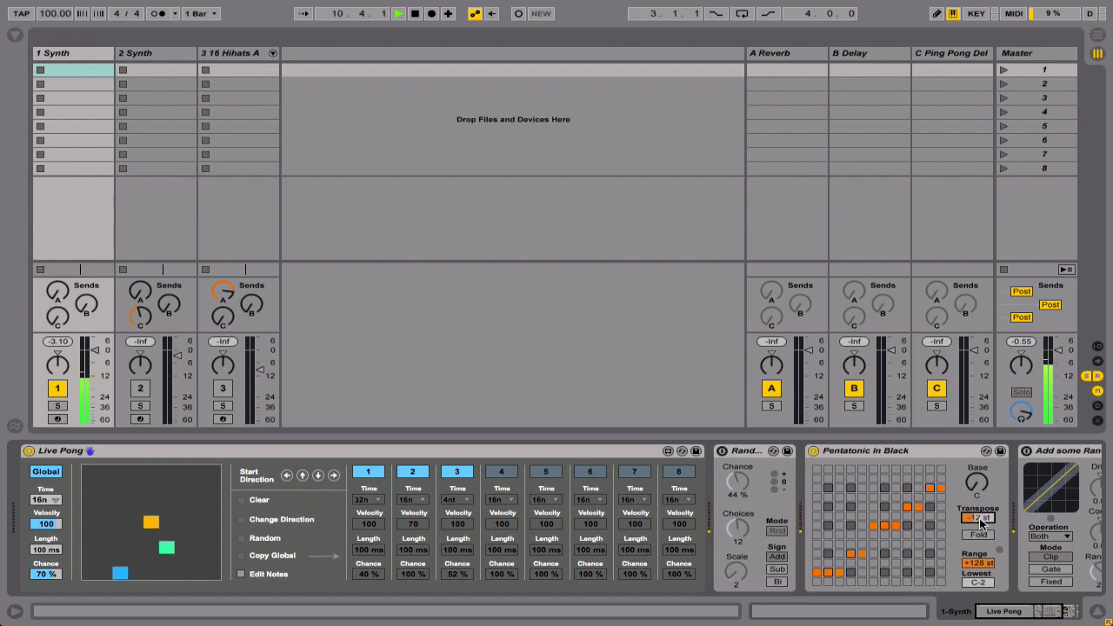
pyautogui.hscroll(4, 901, 524)
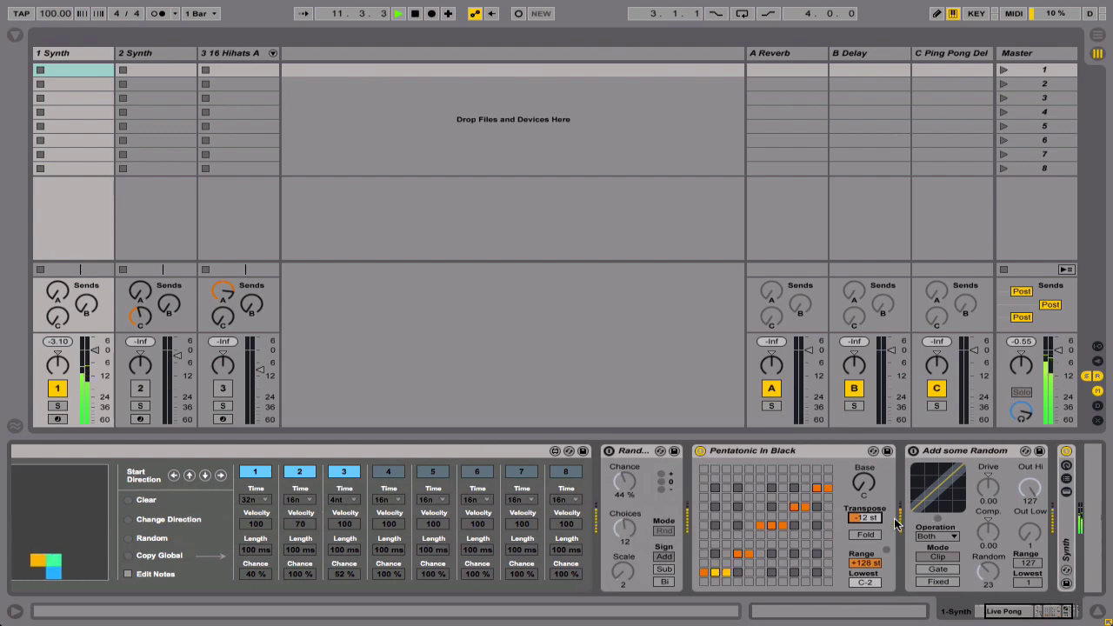
pyautogui.hscroll(-4, 896, 523)
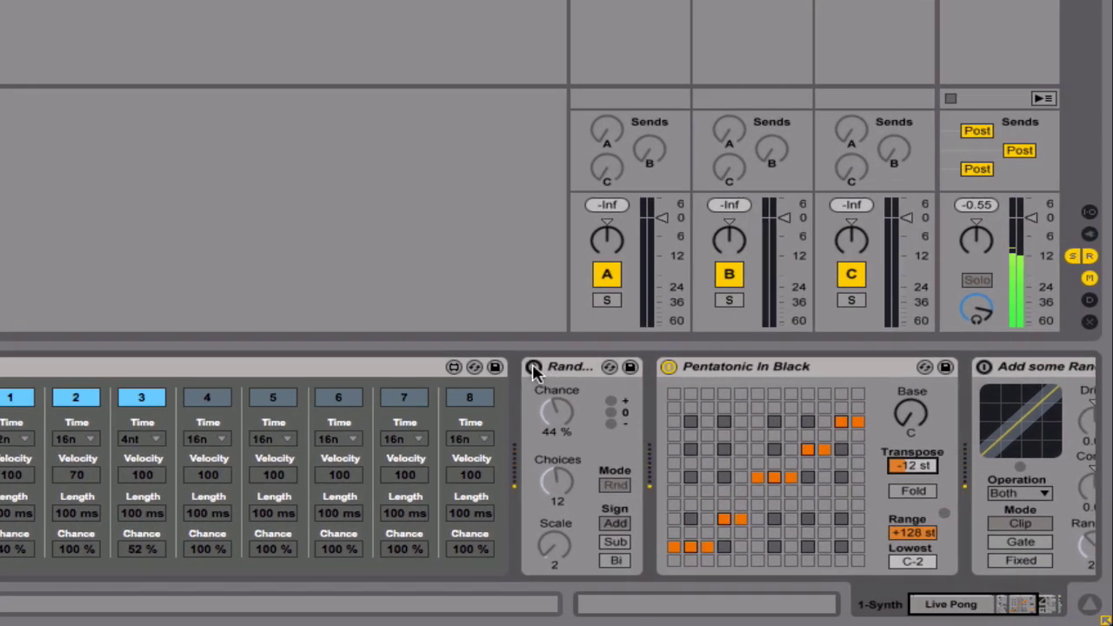
# Step: Switch on the Random and Add some Random devices in the 1 Synth chain
pyautogui.click(533, 367)
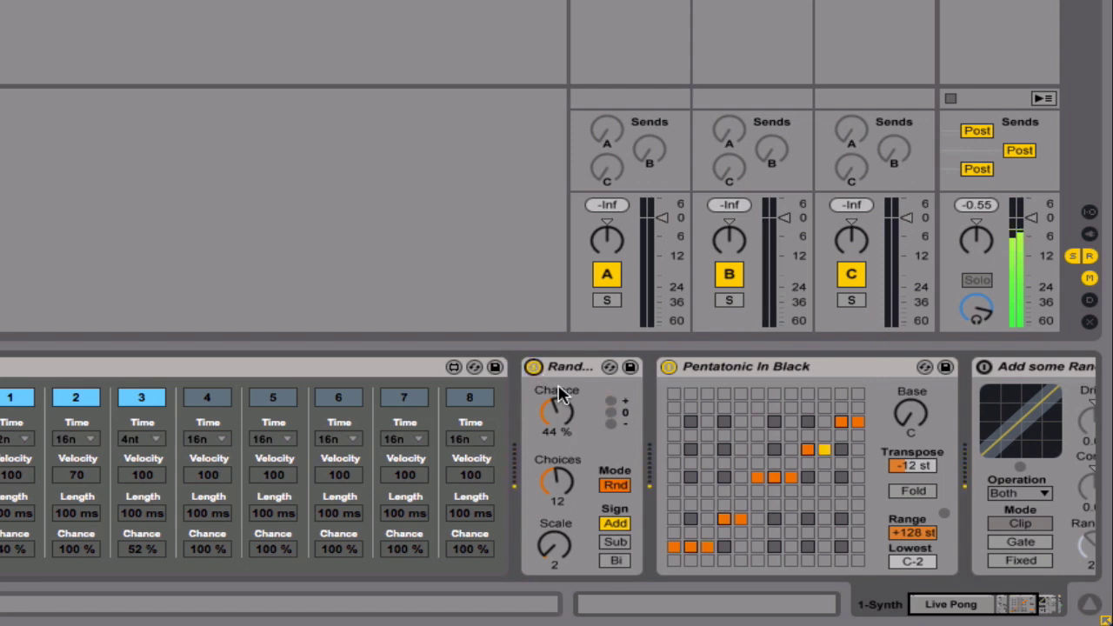
pyautogui.click(561, 368)
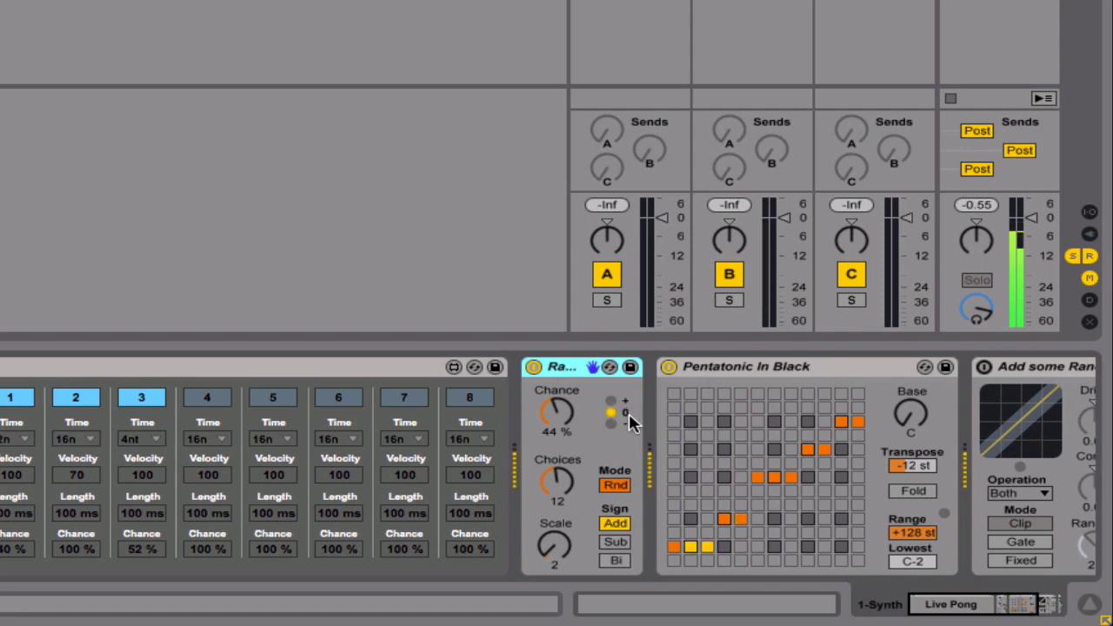
pyautogui.scroll(-5, 629, 416)
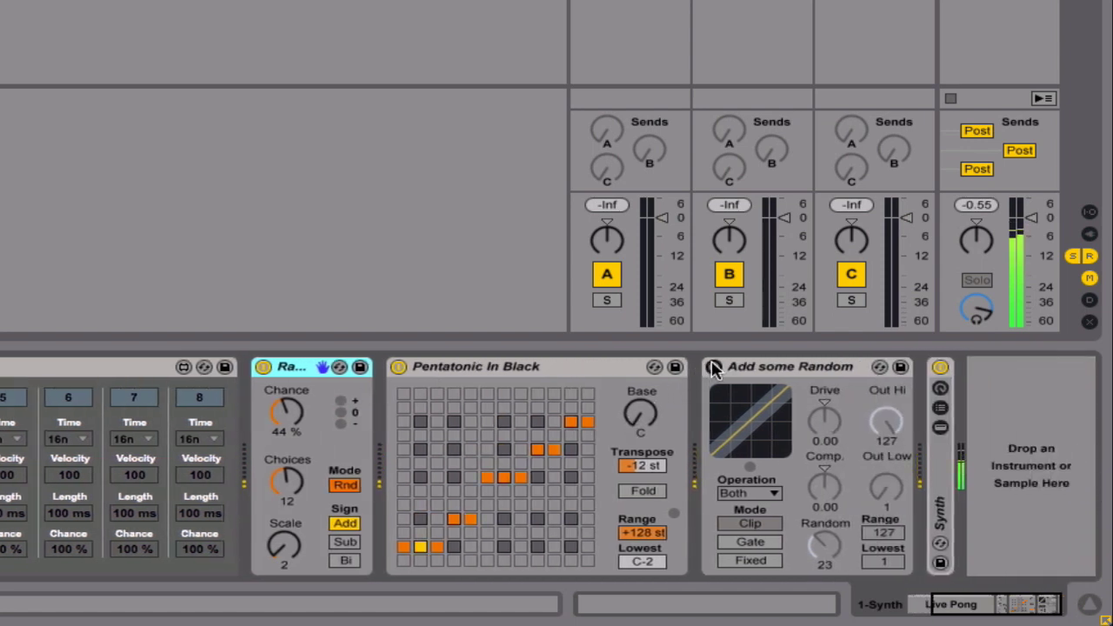
pyautogui.click(713, 368)
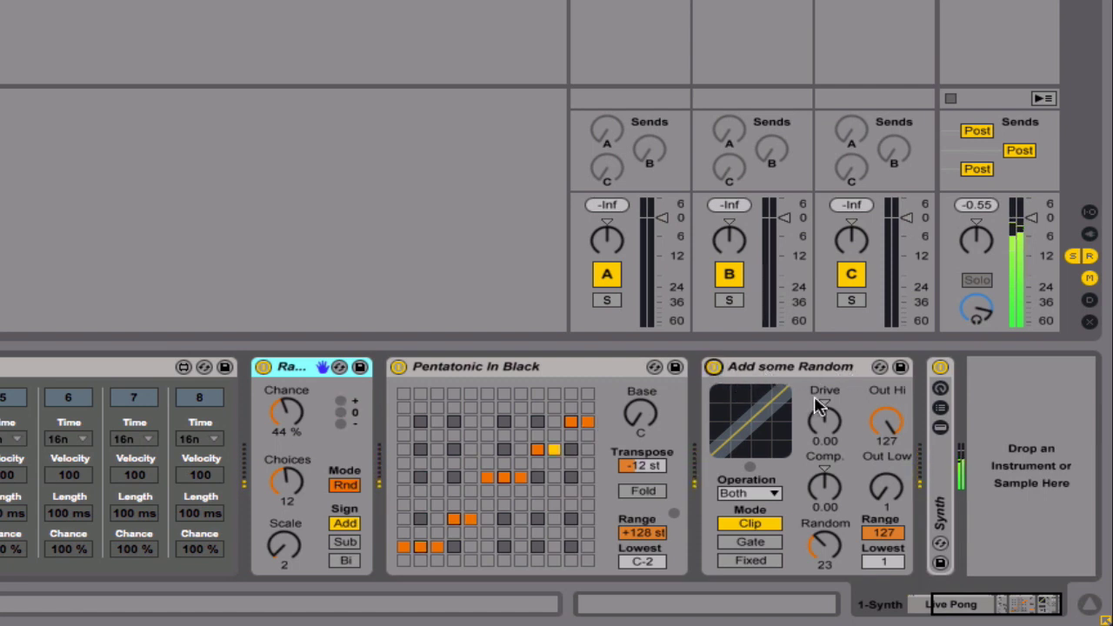
# Step: Bring the Live Pong sequencer back into view from the status bar
pyautogui.hscroll(-5, 817, 404)
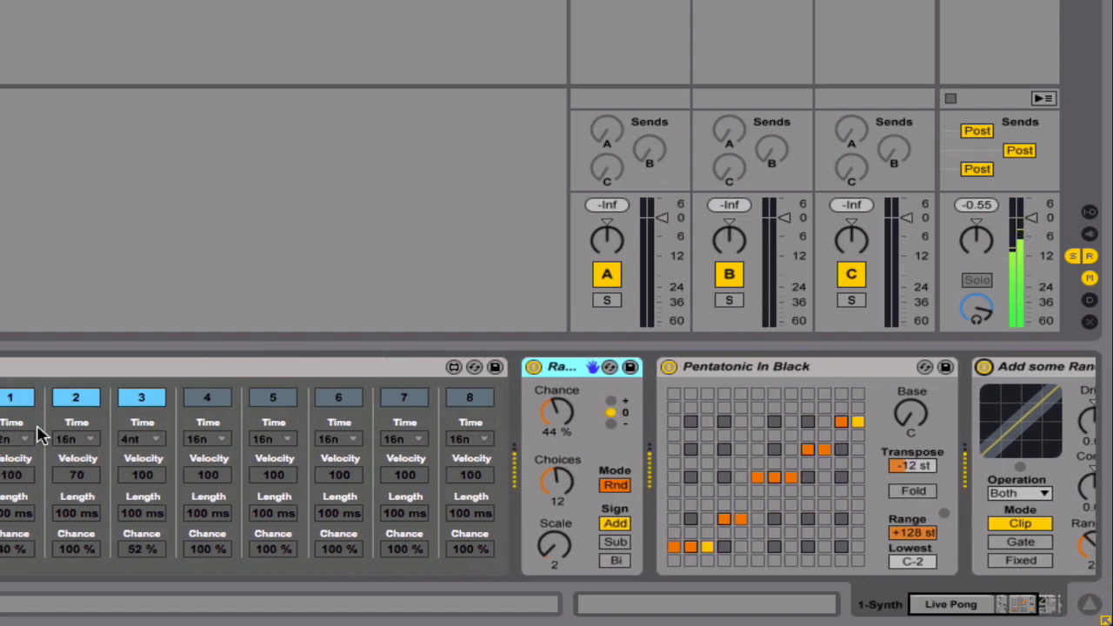
pyautogui.hscroll(5, 39, 435)
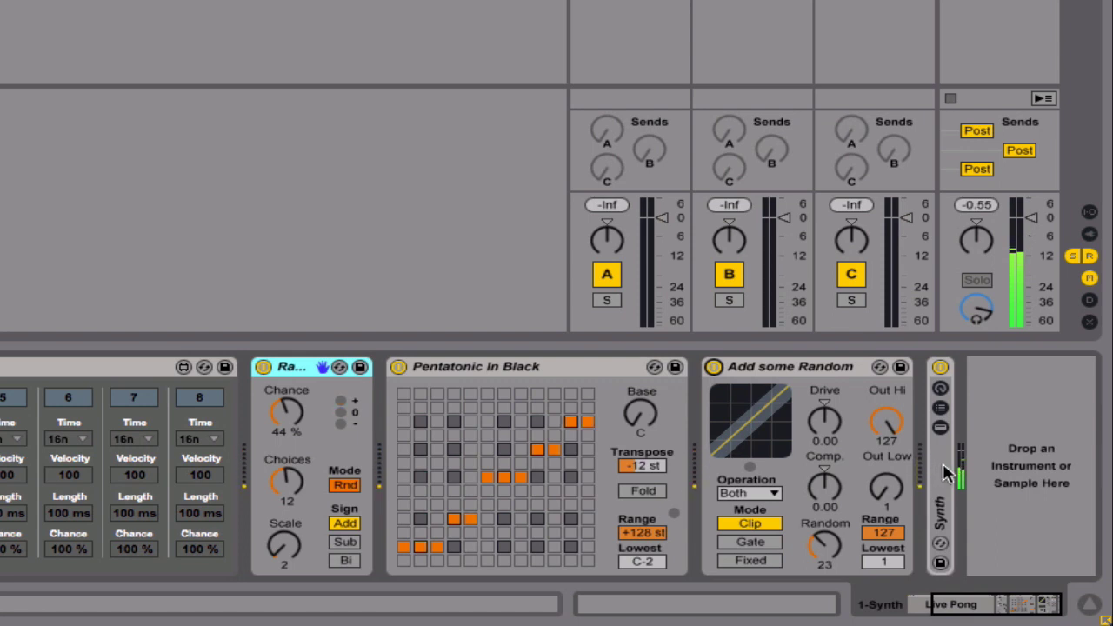
pyautogui.hscroll(-5, 948, 474)
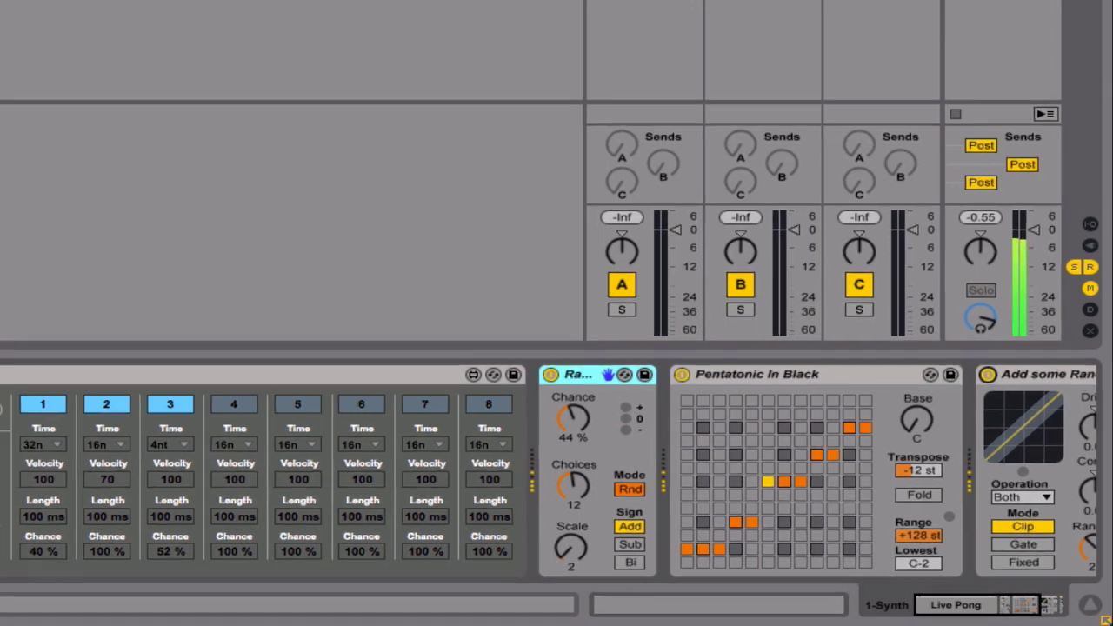
pyautogui.click(951, 603)
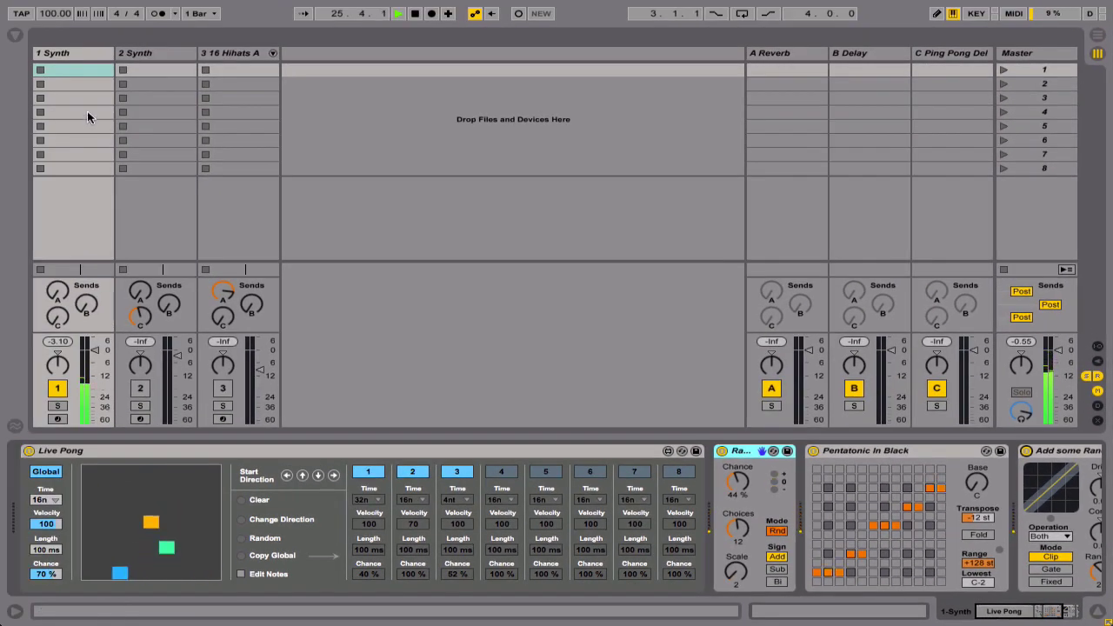
# Step: Show the 2 Synth track's devices, activate the track, and add two balls to its Live Pong field
pyautogui.click(145, 55)
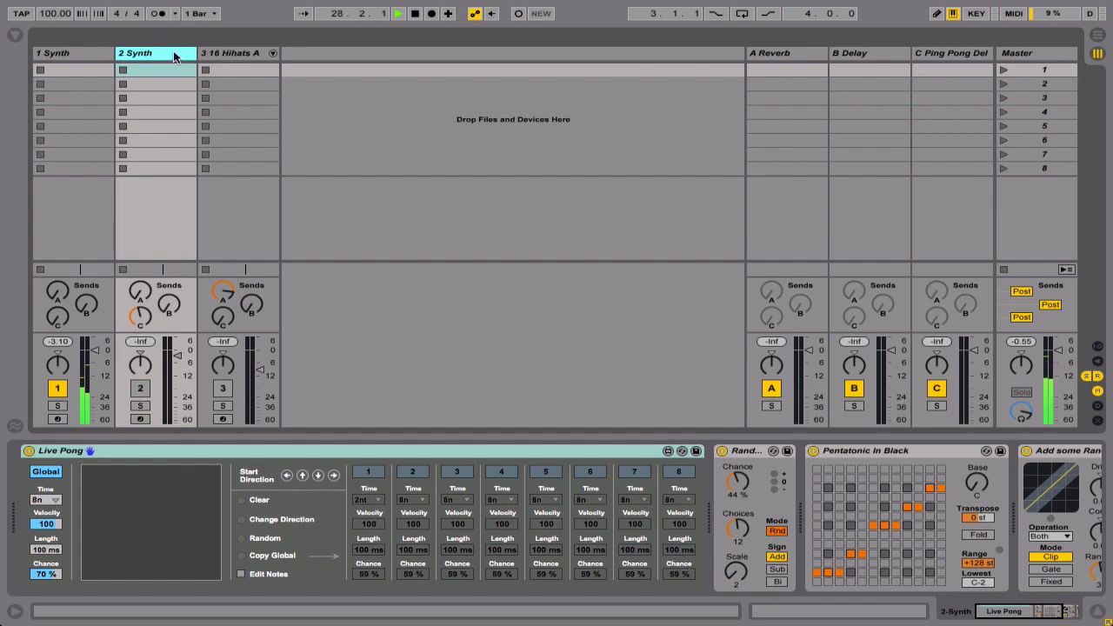
pyautogui.click(137, 388)
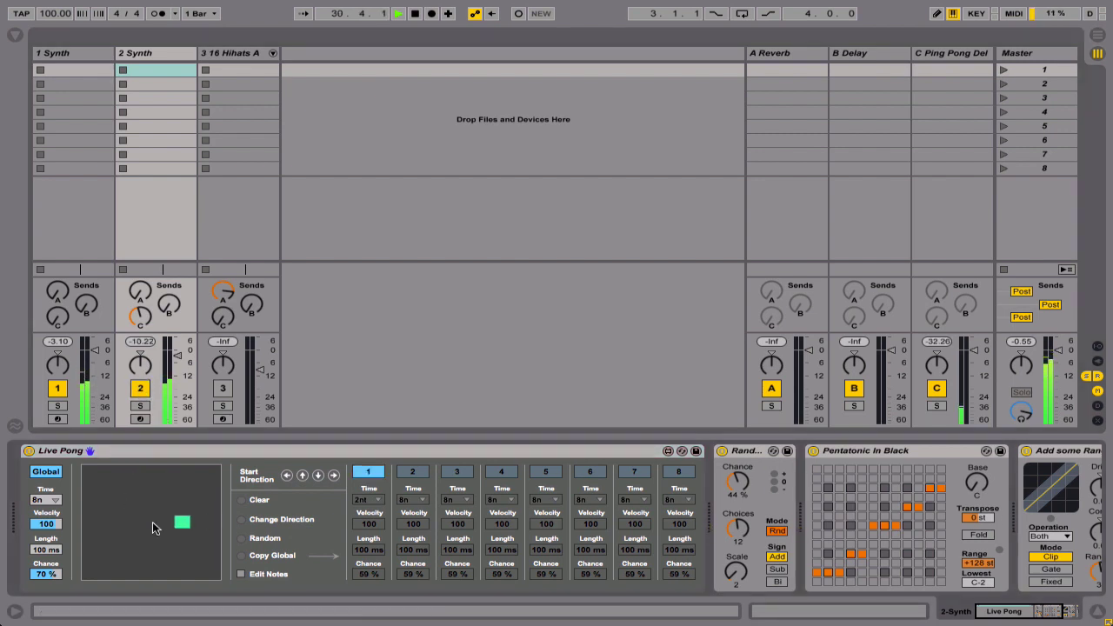
pyautogui.click(195, 523)
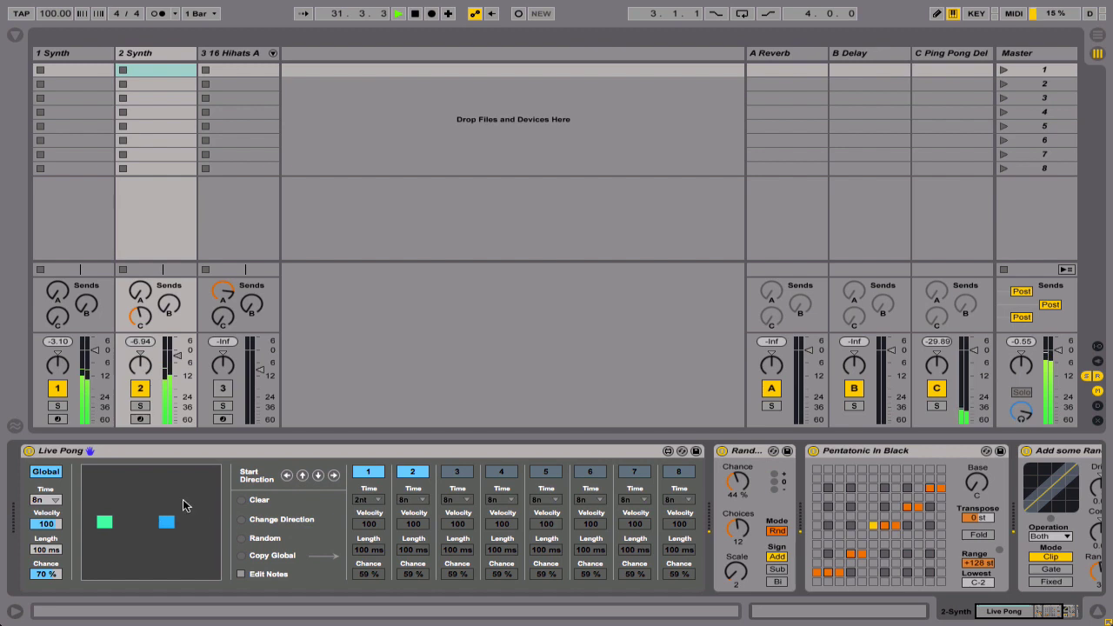
pyautogui.click(182, 498)
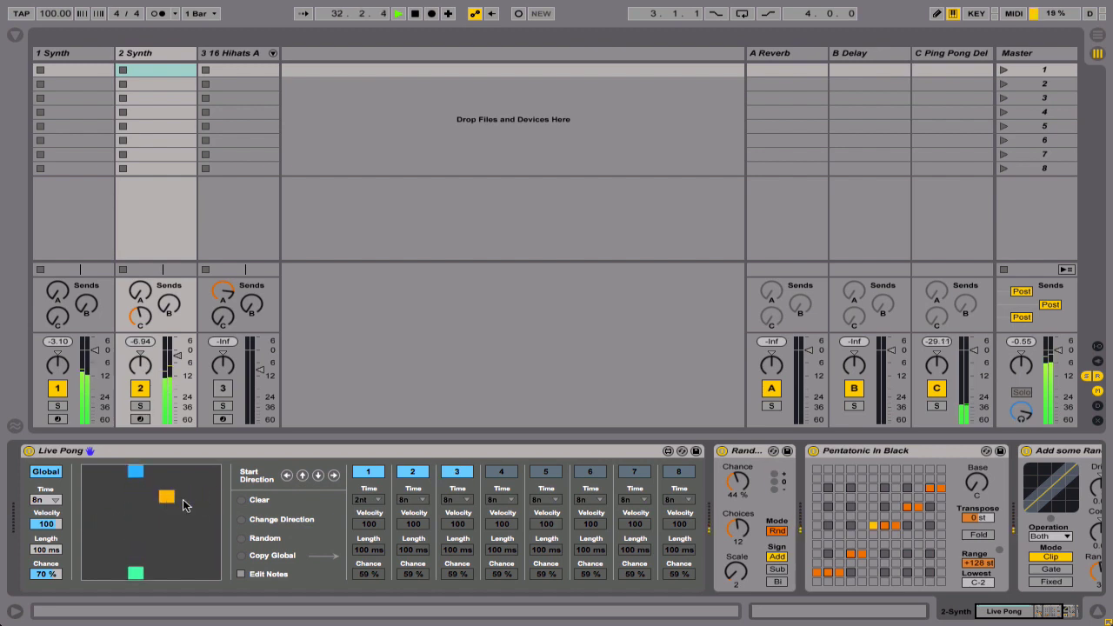
# Step: Select the 16 Hihats A track and add four balls to its Live Pong field
pyautogui.click(222, 55)
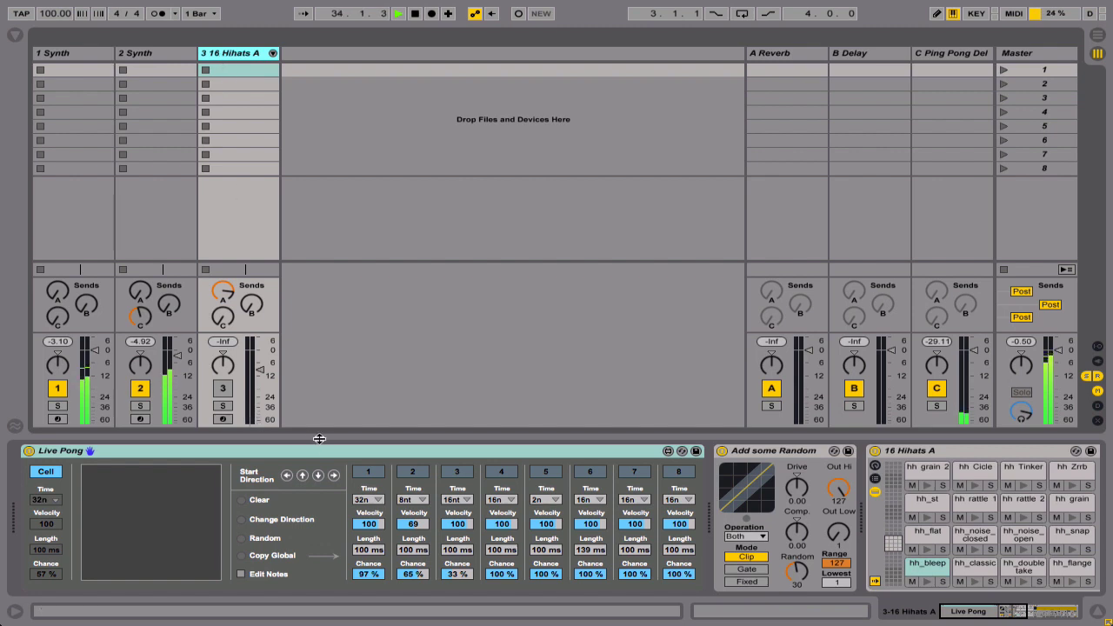
pyautogui.click(145, 527)
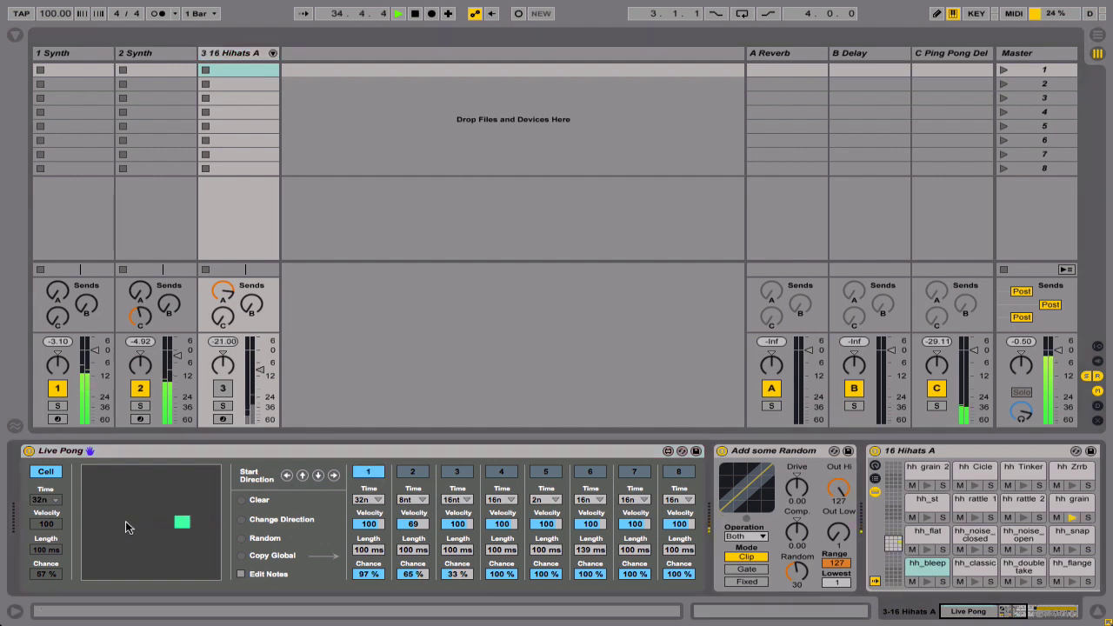
pyautogui.click(125, 521)
pyautogui.click(145, 499)
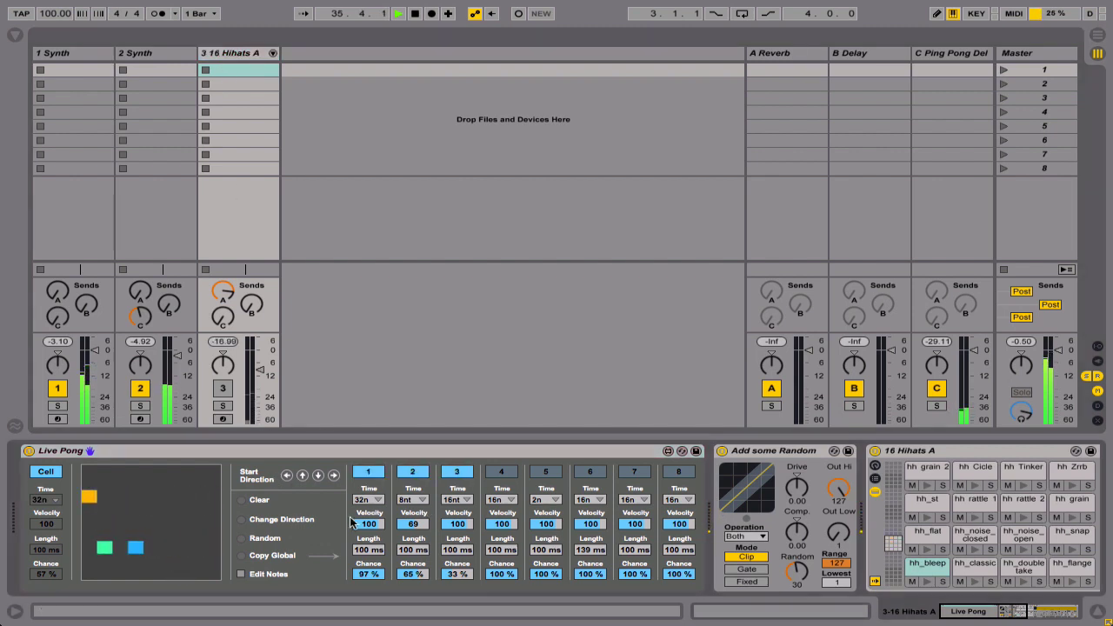
pyautogui.click(191, 524)
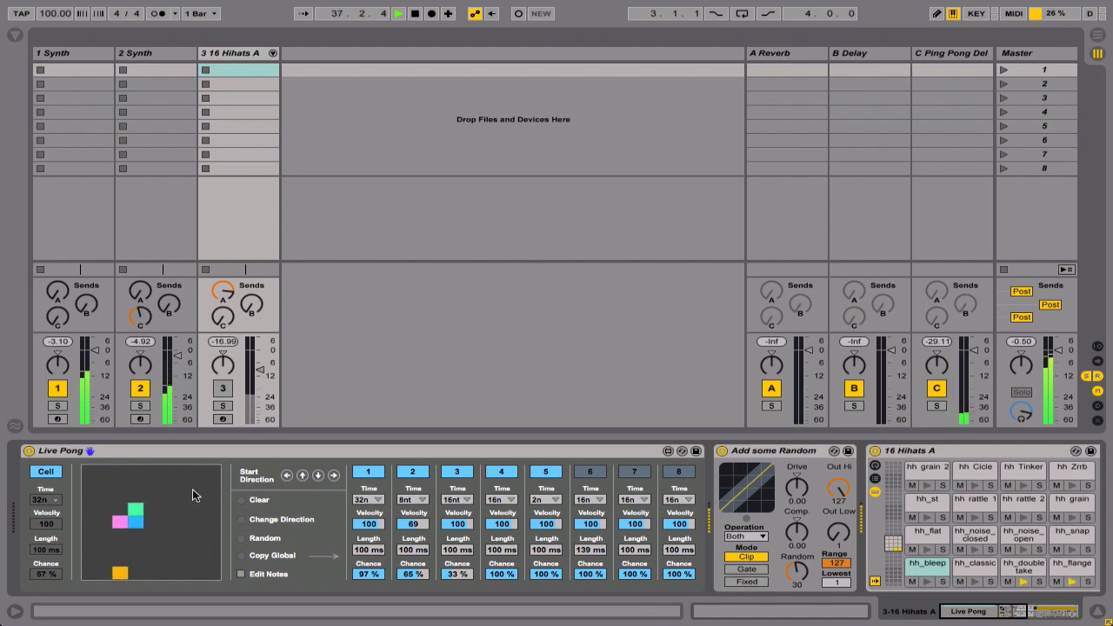
# Step: Unmute the 16 Hihats A track and add two more balls to the field
pyautogui.click(223, 389)
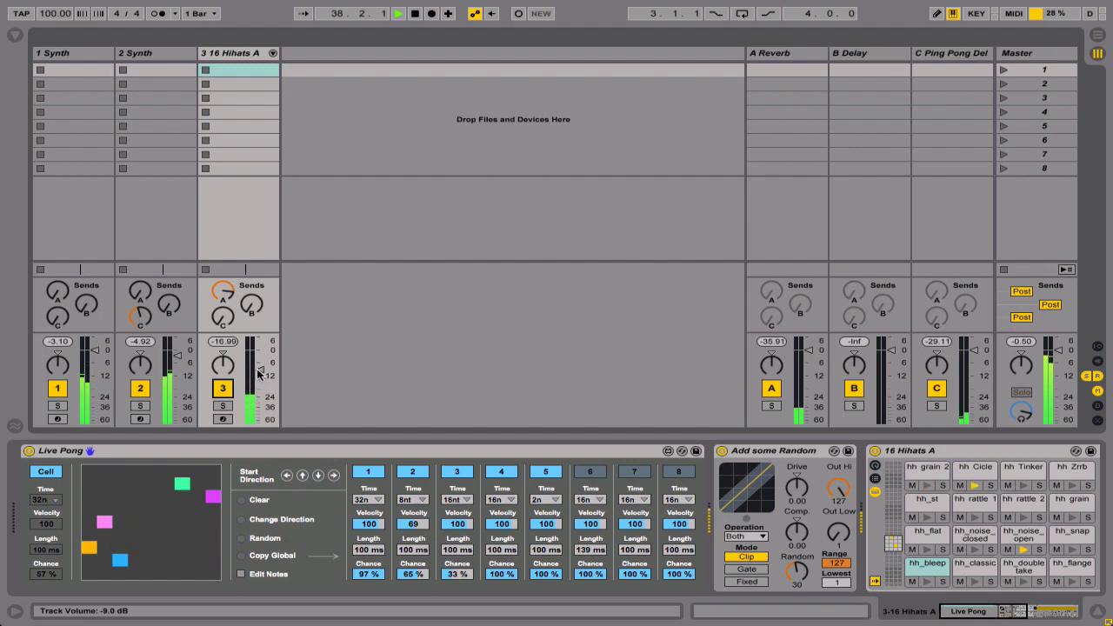
pyautogui.click(140, 496)
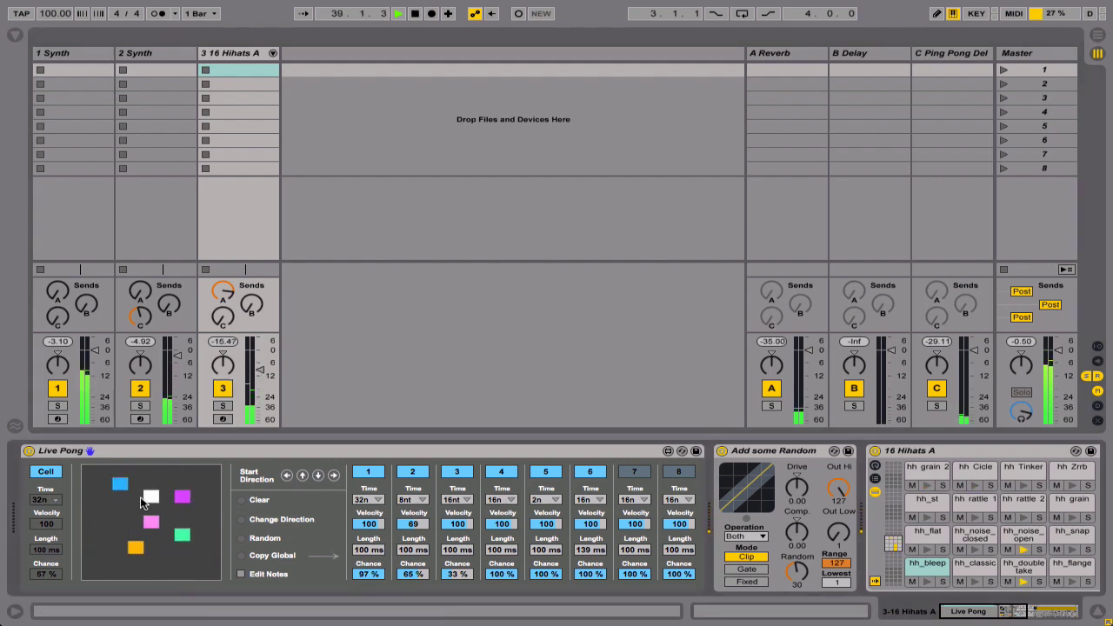
pyautogui.click(135, 549)
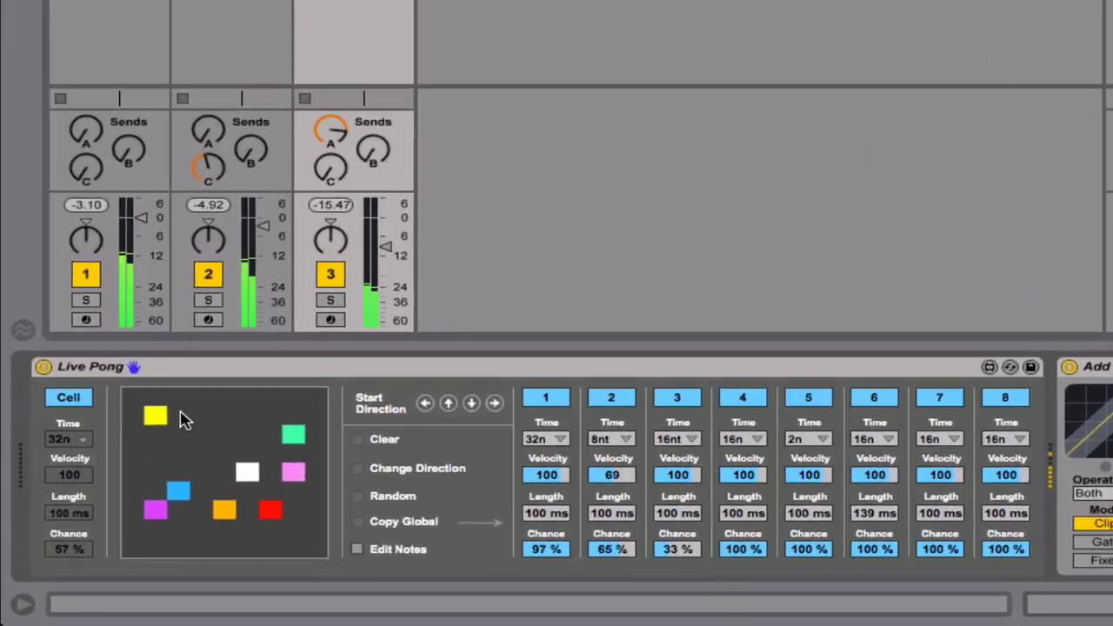
# Step: Add a ball near the field's bottom, then switch off balls 8, 7 and 6
pyautogui.click(252, 530)
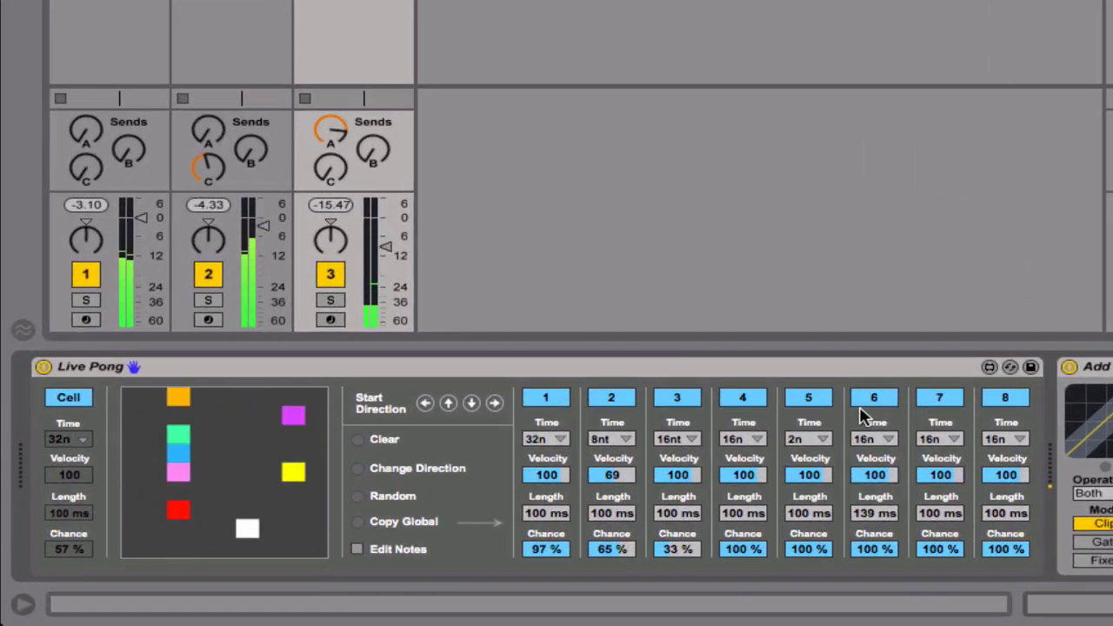
pyautogui.click(1003, 402)
pyautogui.click(939, 398)
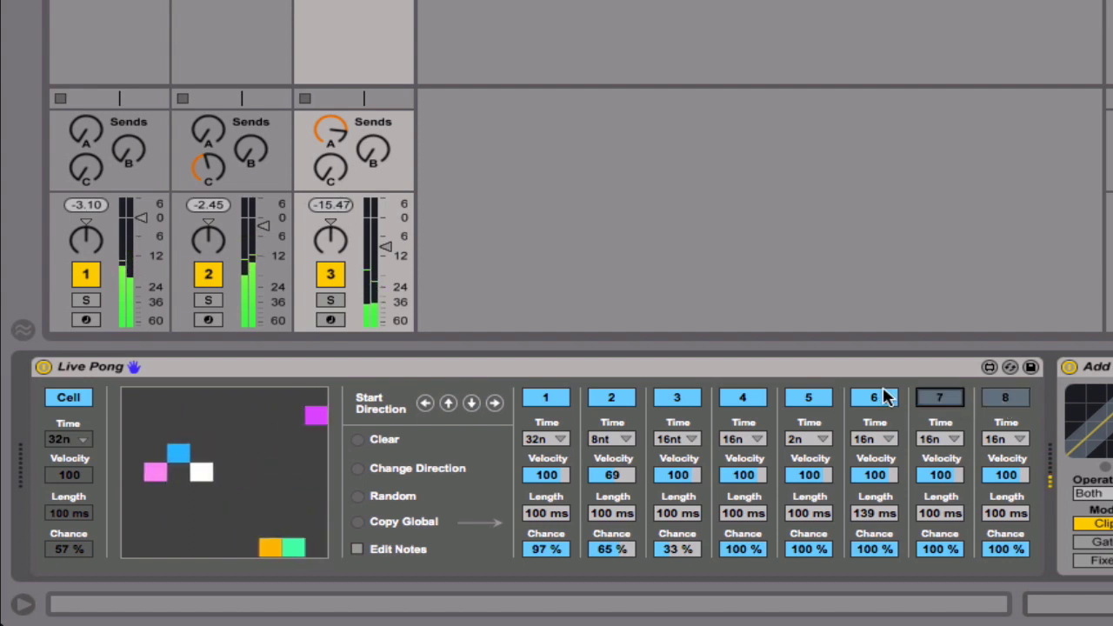
pyautogui.click(876, 397)
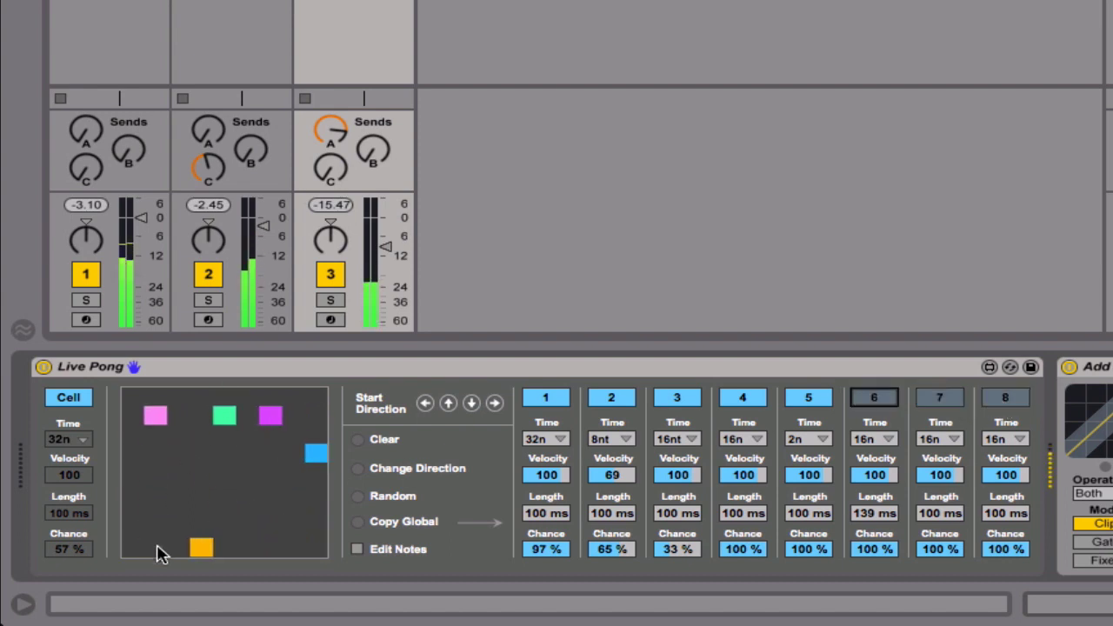